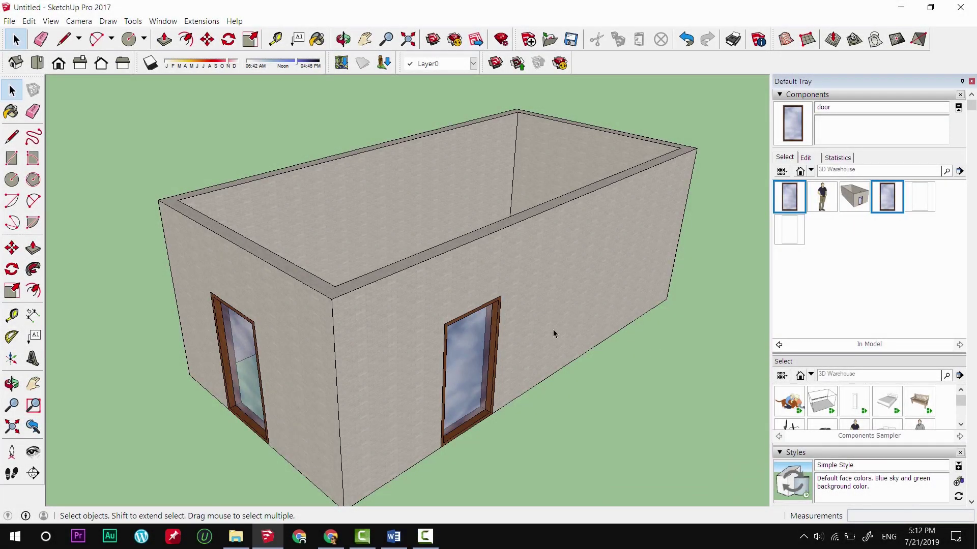
Place a door component on the long wall, then delete the misplaced door
{"action": "middle_click_drag", "start_coordinate": [553, 329], "coordinate": [548, 354]}
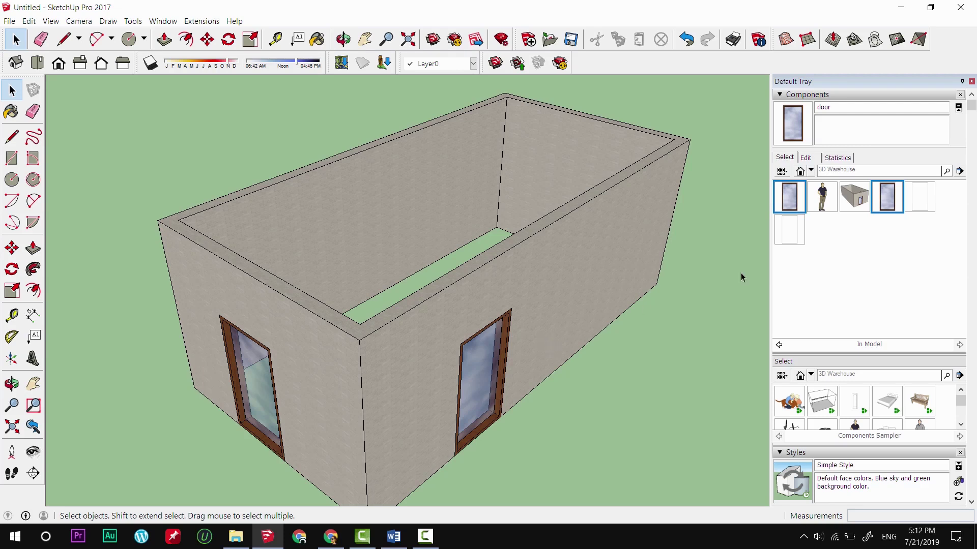
{"action": "left_click", "coordinate": [886, 197]}
{"action": "mouse_move", "coordinate": [552, 356]}
{"action": "middle_mouse_down"}
{"action": "mouse_move", "coordinate": [479, 309]}
{"action": "mouse_move", "coordinate": [558, 349]}
{"action": "mouse_move", "coordinate": [610, 447]}
{"action": "middle_mouse_up"}
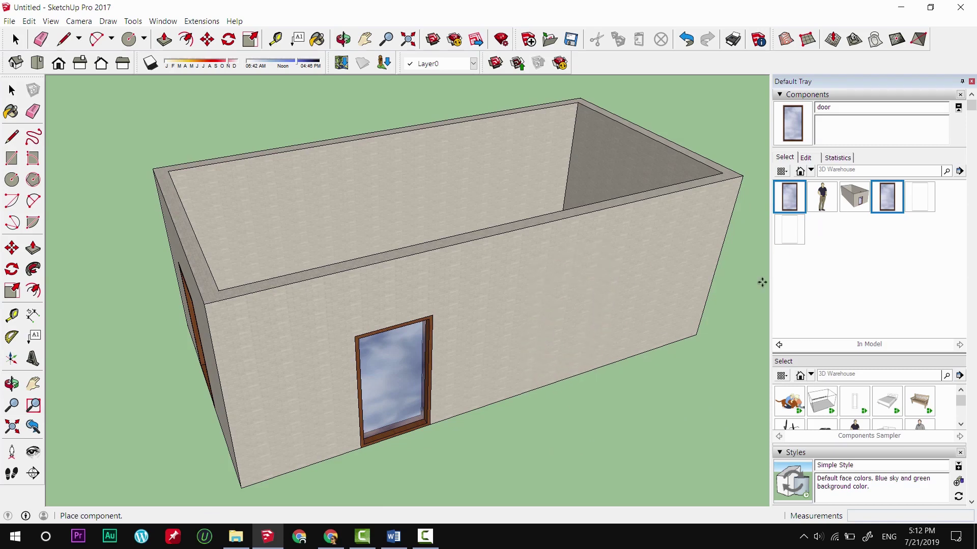
{"action": "left_click", "coordinate": [578, 375]}
{"action": "key", "text": "m"}
{"action": "key", "text": "space"}
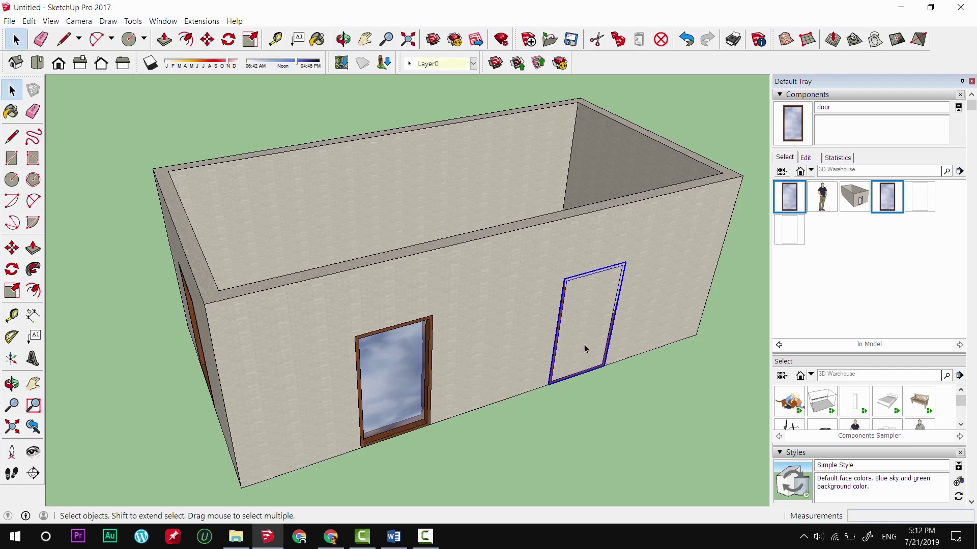
{"action": "left_click", "coordinate": [613, 359]}
{"action": "left_click", "coordinate": [630, 385]}
{"action": "left_click", "coordinate": [608, 339]}
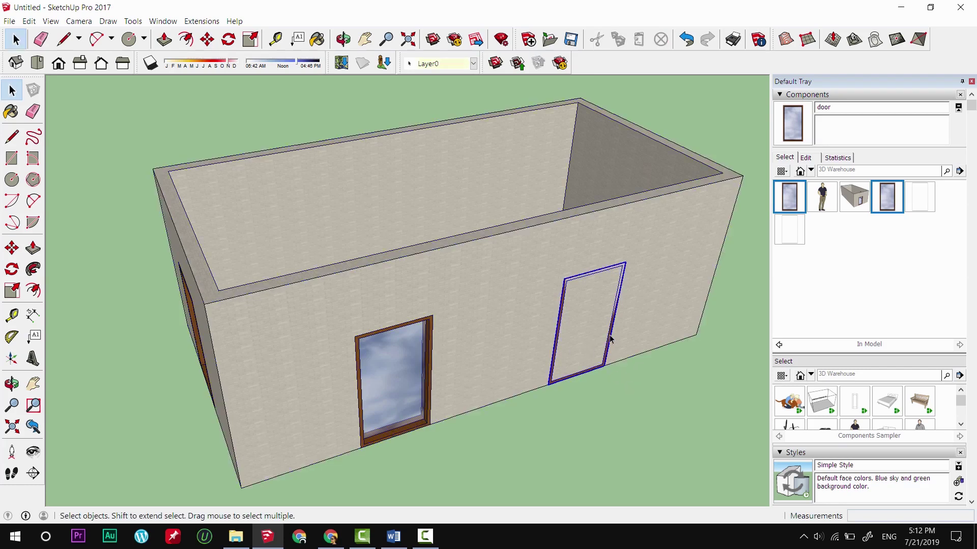
{"action": "key", "text": "Delete"}
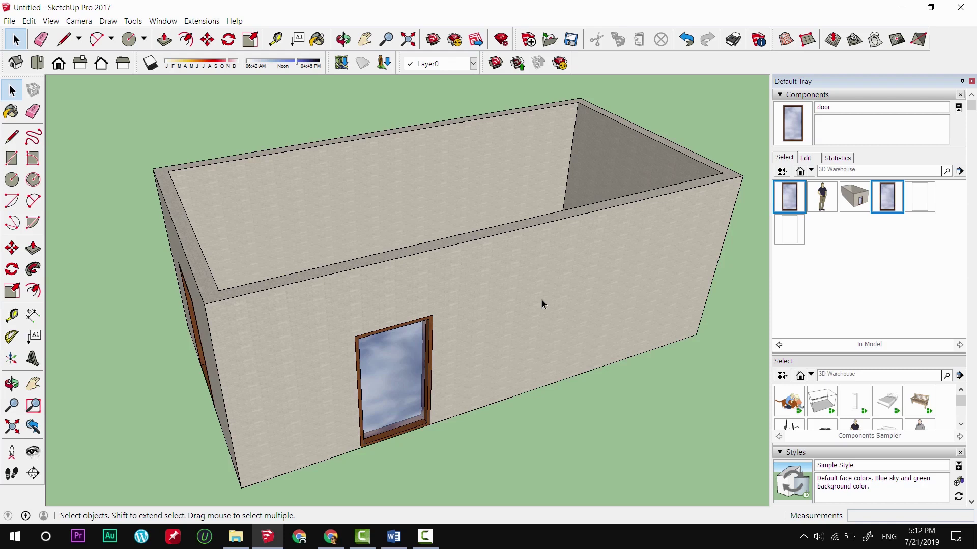
Inside the wall group, place the glass door component on the long wall beside the first
{"action": "double_click", "coordinate": [541, 300]}
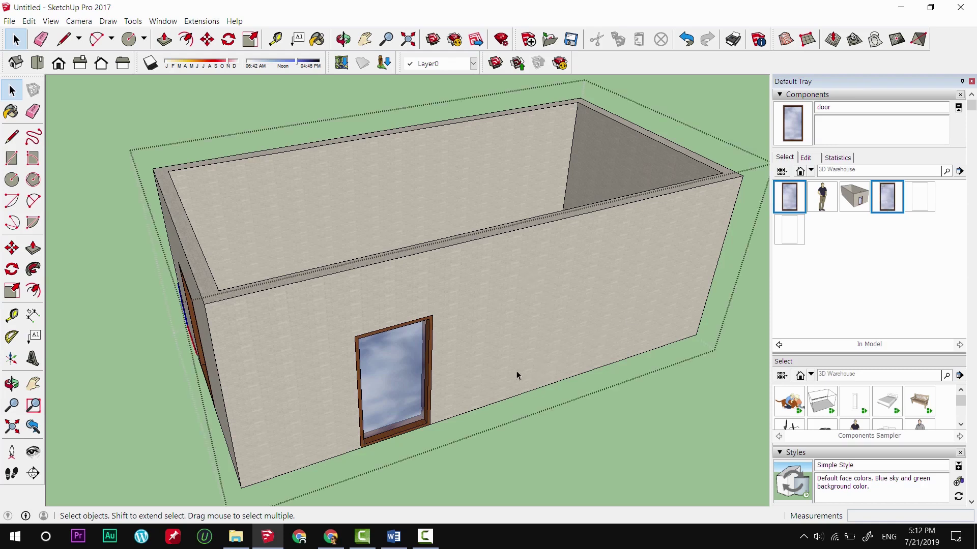
{"action": "left_click", "coordinate": [887, 197]}
{"action": "left_click", "coordinate": [544, 386]}
{"action": "key", "text": "m"}
{"action": "key", "text": "space"}
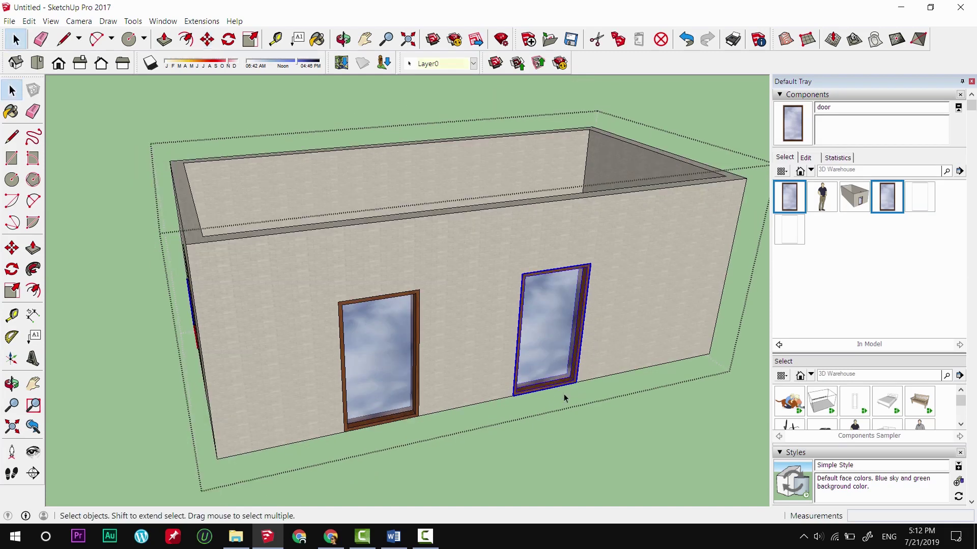
{"action": "scroll", "coordinate": [560, 392], "scroll_direction": "up", "scroll_amount": 3}
{"action": "scroll", "coordinate": [535, 367], "scroll_direction": "up", "scroll_amount": 1}
{"action": "scroll", "coordinate": [534, 367], "scroll_direction": "up", "scroll_amount": 2}
{"action": "scroll", "coordinate": [534, 367], "scroll_direction": "down", "scroll_amount": 5}
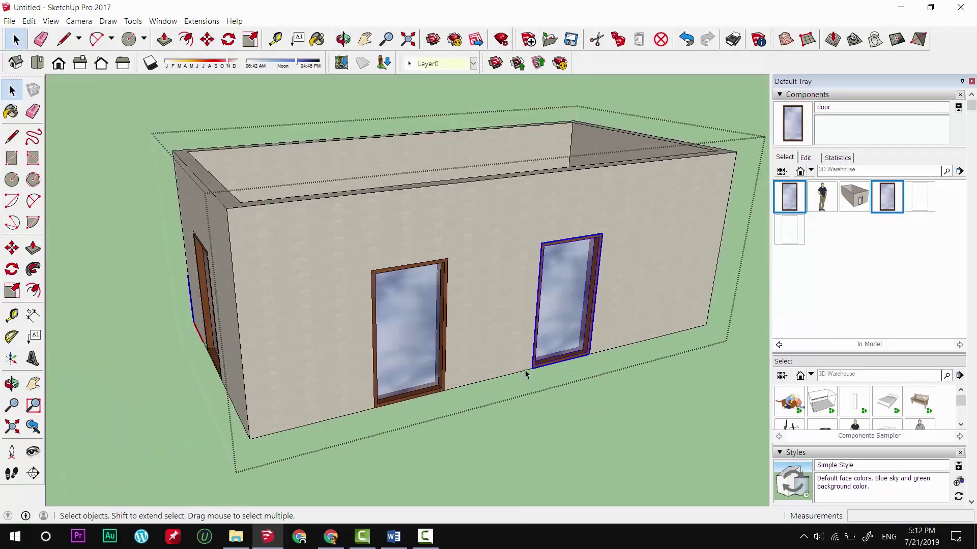
Explode the new door into the wall and inspect it from above the room
{"action": "right_click", "coordinate": [570, 270]}
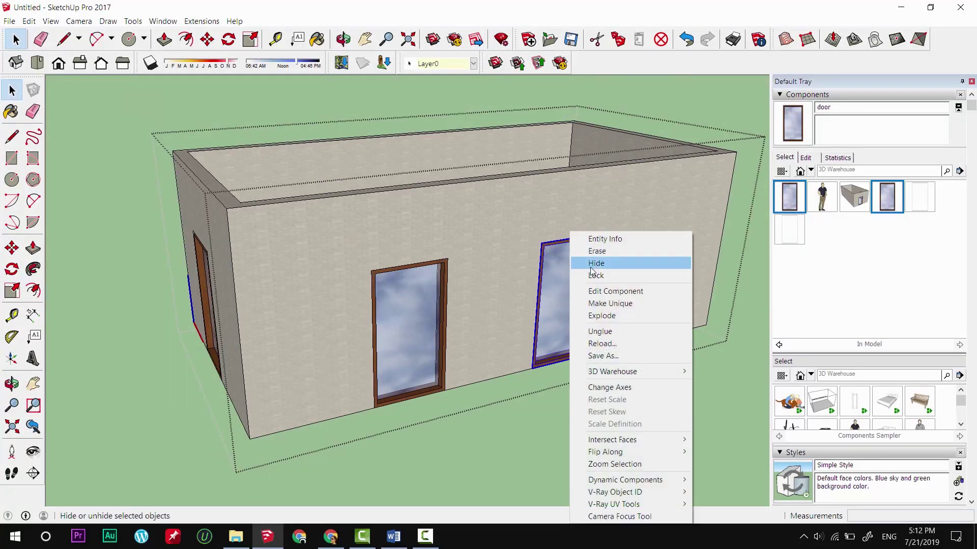
{"action": "left_click", "coordinate": [602, 316]}
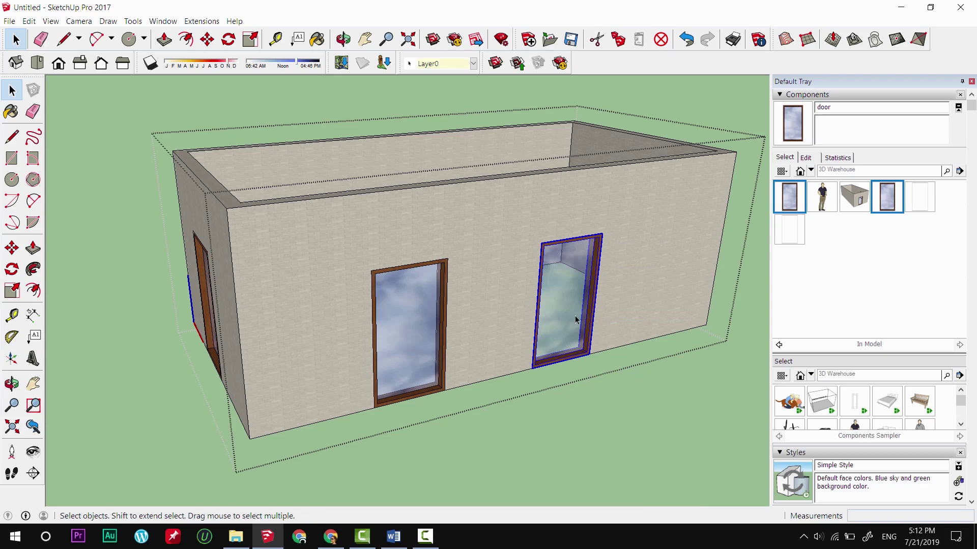
{"action": "middle_click_drag", "start_coordinate": [584, 353], "coordinate": [734, 334]}
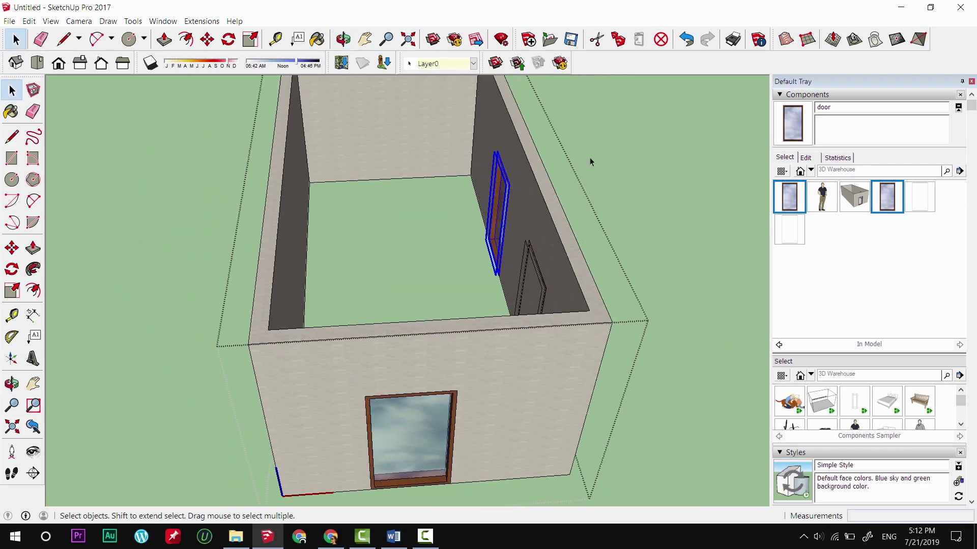
{"action": "scroll", "coordinate": [509, 195], "scroll_direction": "up", "scroll_amount": 3}
{"action": "key", "text": "Escape"}
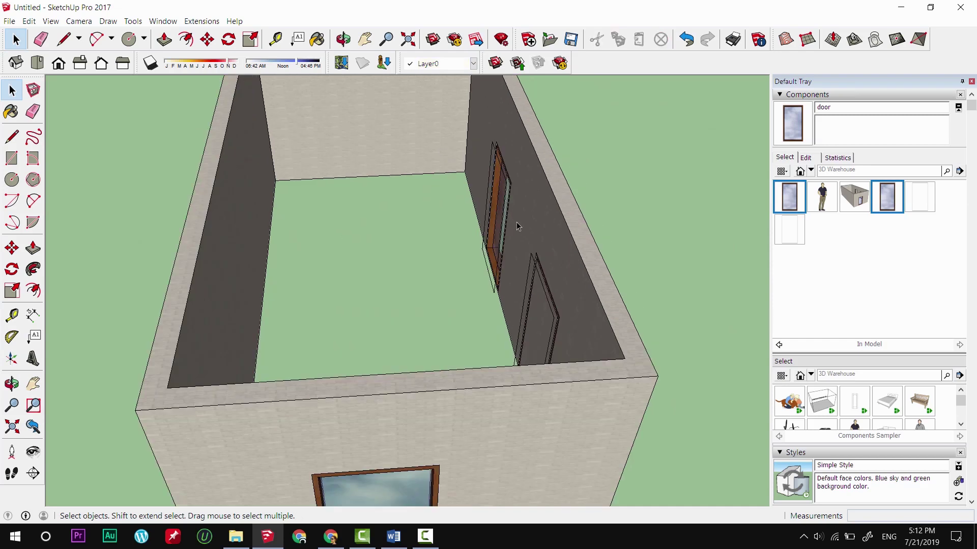
{"action": "scroll", "coordinate": [517, 290], "scroll_direction": "up", "scroll_amount": 1}
{"action": "key", "text": "ctrl+a"}
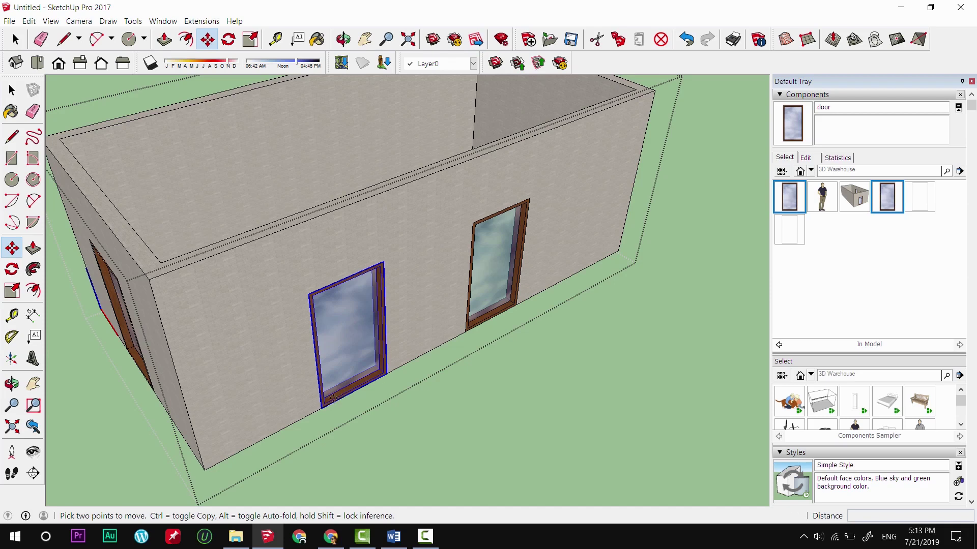
Move the left door to a new spot along the long wall
{"action": "left_click", "coordinate": [333, 398]}
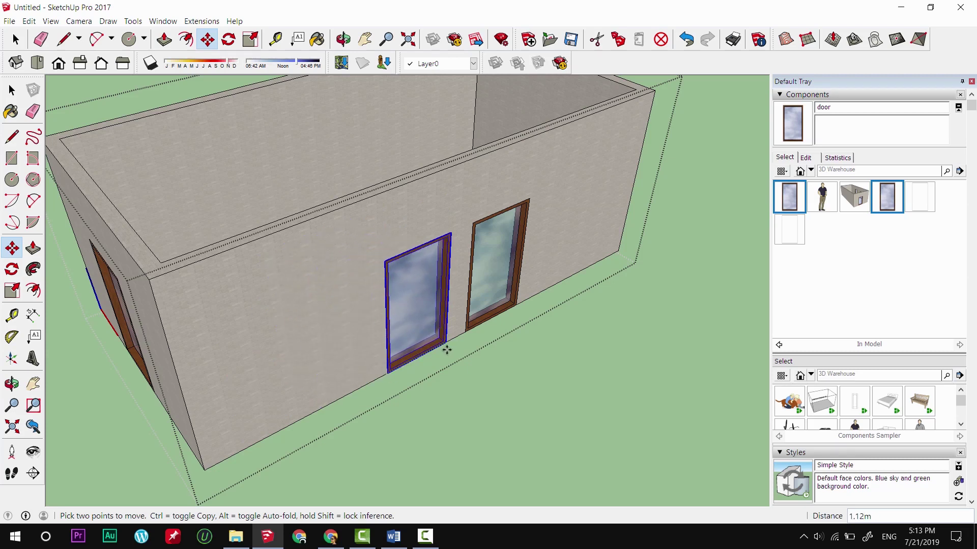
{"action": "scroll", "coordinate": [444, 319], "scroll_direction": "down", "scroll_amount": 3}
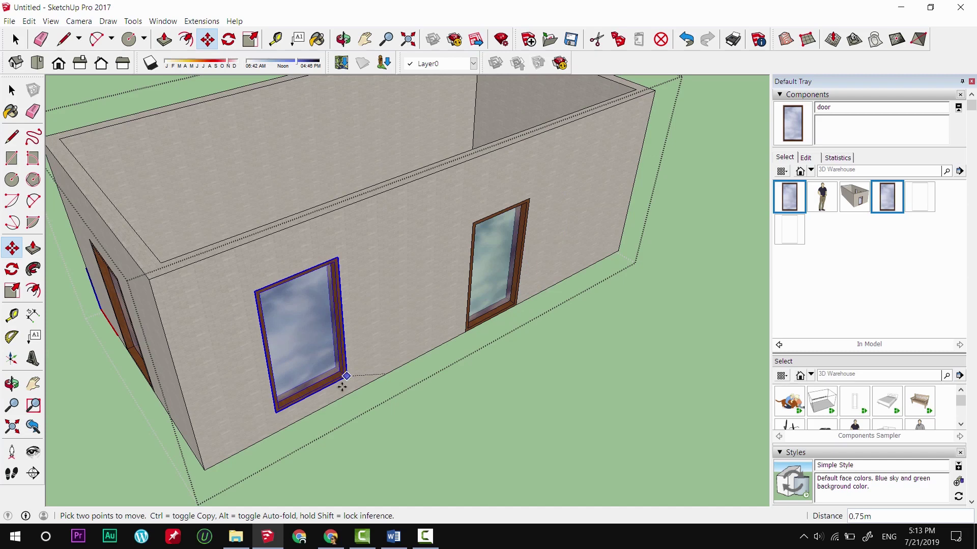
{"action": "middle_click_drag", "start_coordinate": [338, 382], "coordinate": [332, 331]}
{"action": "scroll", "coordinate": [331, 331], "scroll_direction": "down", "scroll_amount": 5}
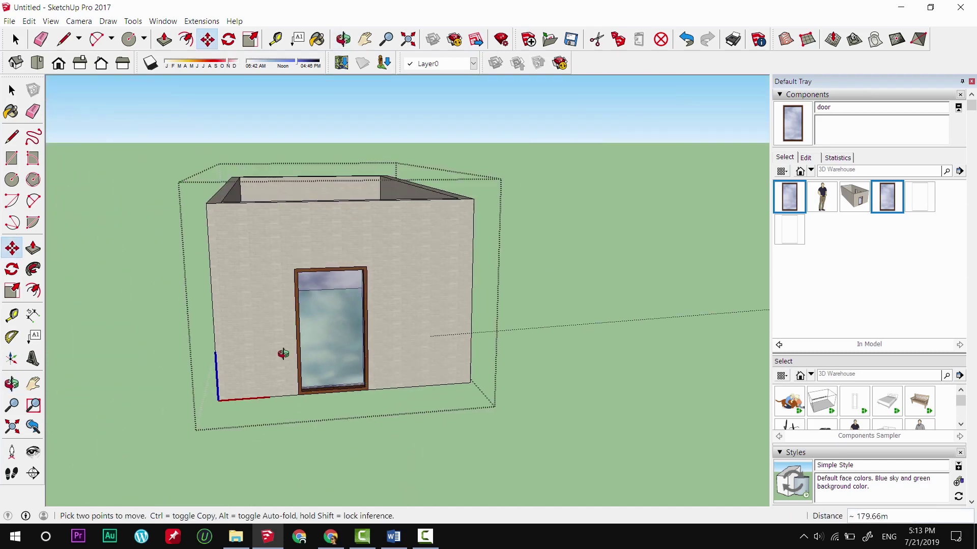
{"action": "mouse_move", "coordinate": [283, 354]}
{"action": "middle_mouse_down"}
{"action": "mouse_move", "coordinate": [343, 364]}
{"action": "mouse_move", "coordinate": [382, 403]}
{"action": "mouse_move", "coordinate": [375, 410]}
{"action": "mouse_move", "coordinate": [159, 338]}
{"action": "mouse_move", "coordinate": [367, 353]}
{"action": "mouse_move", "coordinate": [214, 355]}
{"action": "middle_mouse_up"}
{"action": "left_click", "coordinate": [309, 350]}
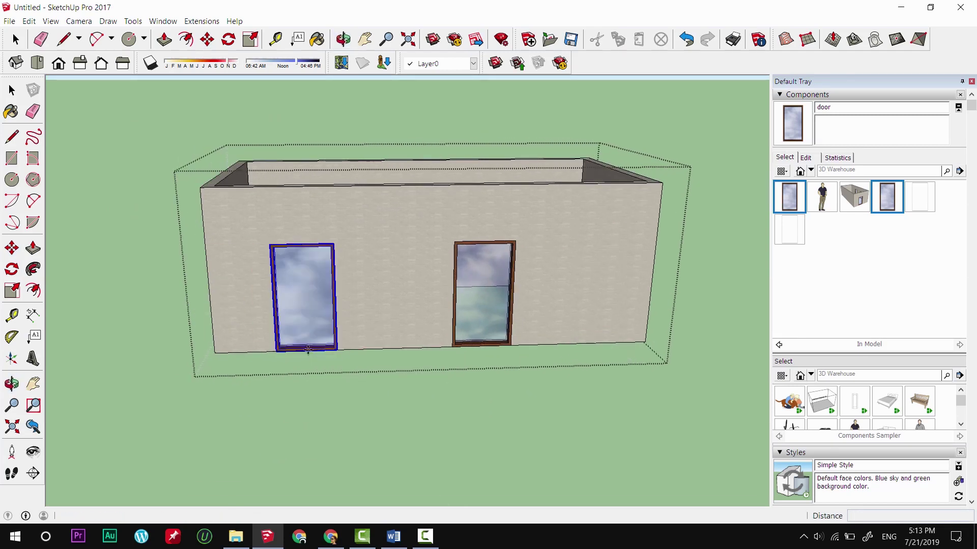
{"action": "key", "text": "m"}
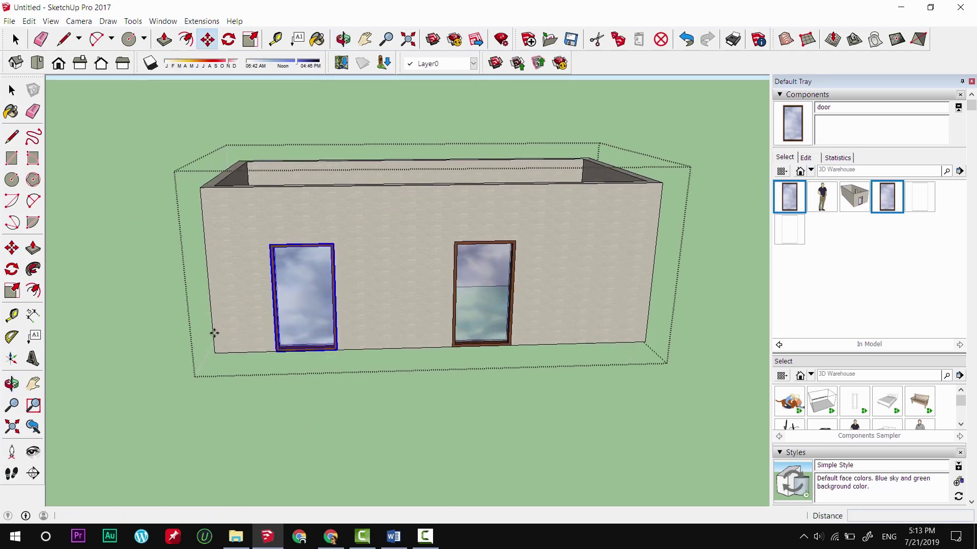
{"action": "scroll", "coordinate": [209, 310], "scroll_direction": "up", "scroll_amount": 1}
Set a 0.80 m guide from the wall's left end, snap the door's corner to it, and erase the guide
{"action": "key", "text": "t"}
{"action": "left_click", "coordinate": [211, 304]}
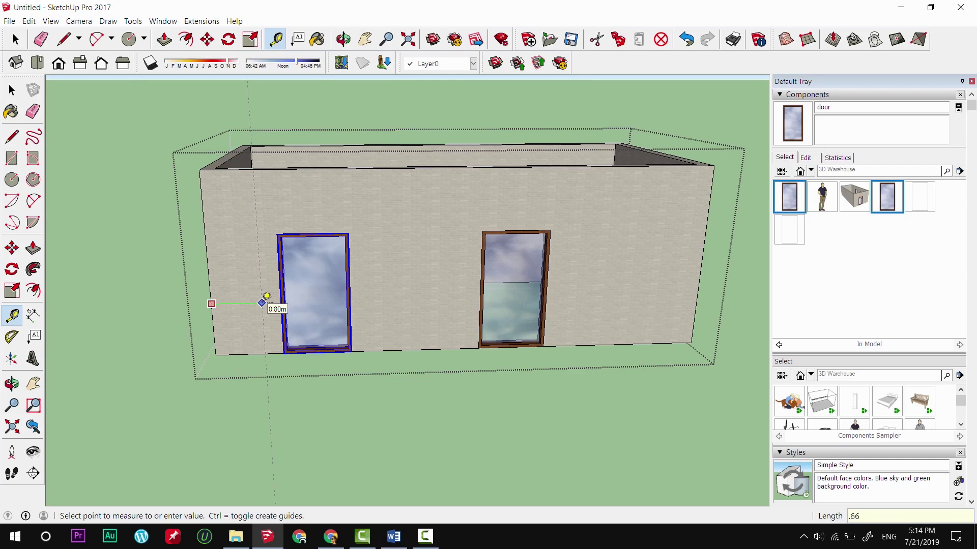
{"action": "left_click", "coordinate": [261, 303]}
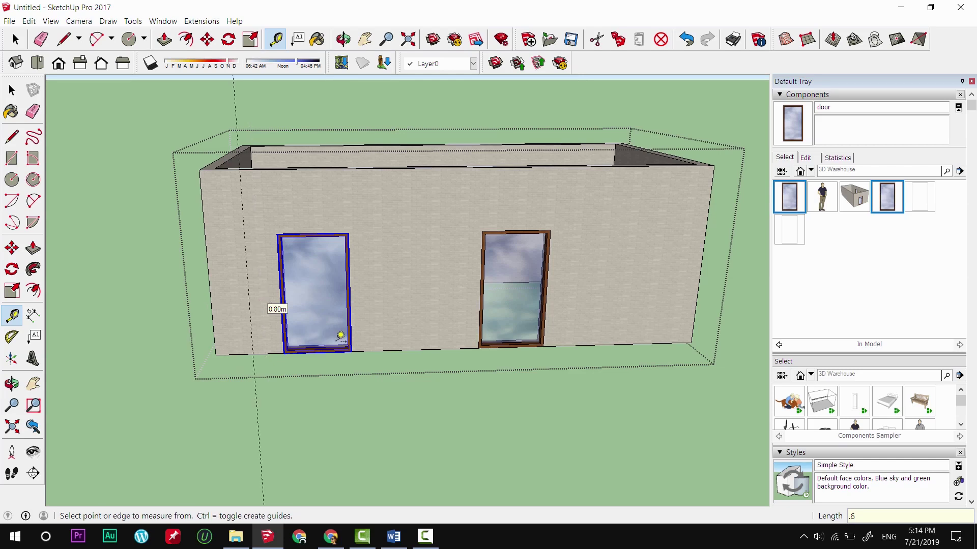
{"action": "key", "text": "m"}
{"action": "scroll", "coordinate": [265, 358], "scroll_direction": "up", "scroll_amount": 1}
{"action": "scroll", "coordinate": [274, 356], "scroll_direction": "up", "scroll_amount": 2}
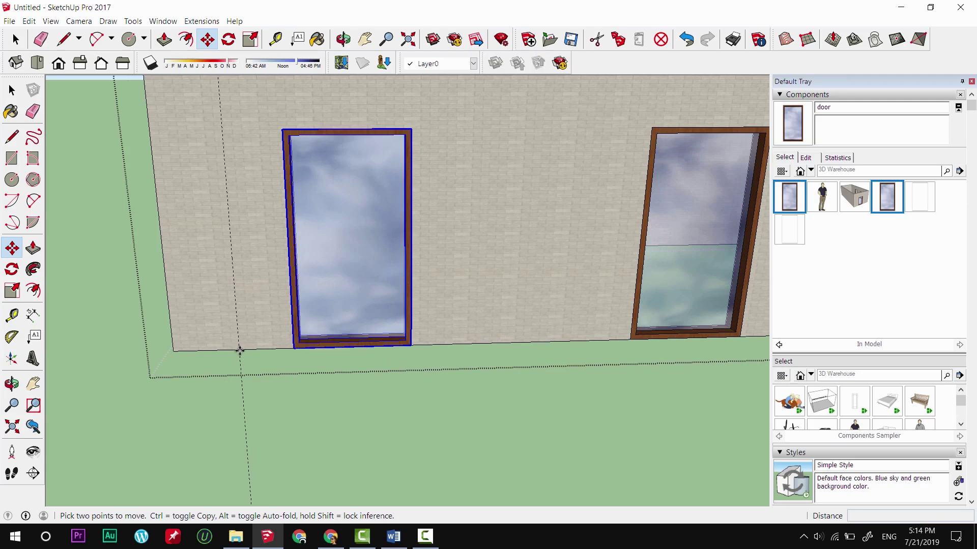
{"action": "left_click", "coordinate": [239, 349]}
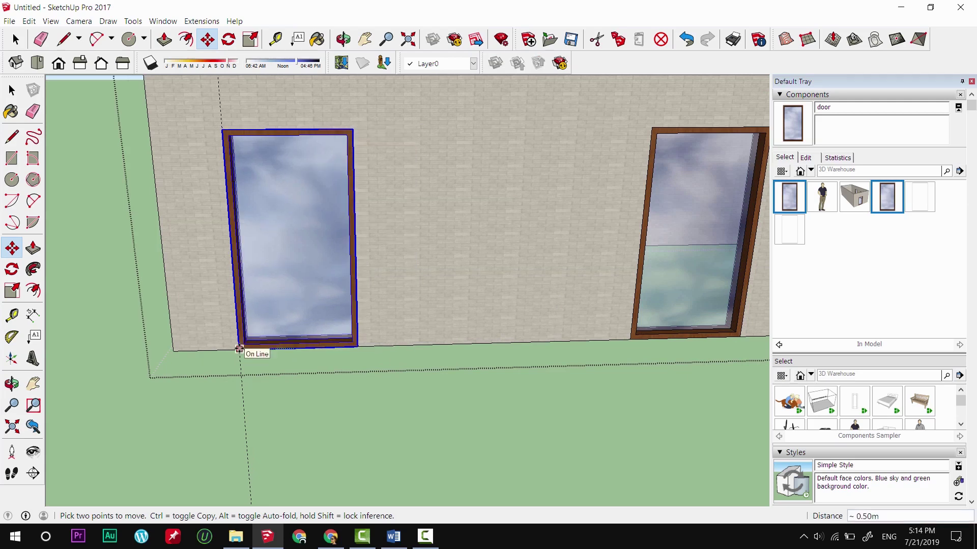
{"action": "key", "text": "space"}
{"action": "key", "text": "e"}
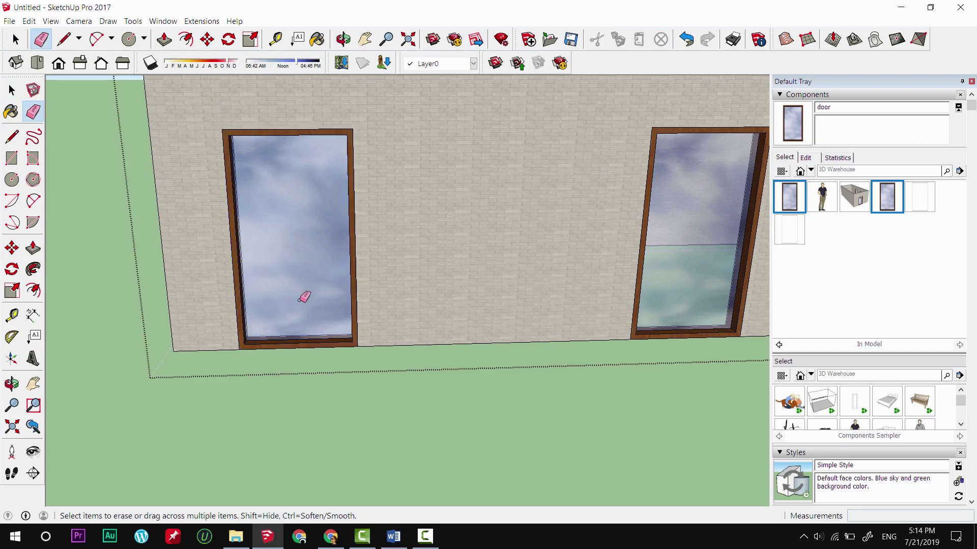
{"action": "scroll", "coordinate": [304, 291], "scroll_direction": "down", "scroll_amount": 1}
{"action": "key", "text": "space"}
Explode the moved door into the wall and orbit to view the long wall's doors
{"action": "right_click", "coordinate": [284, 224]}
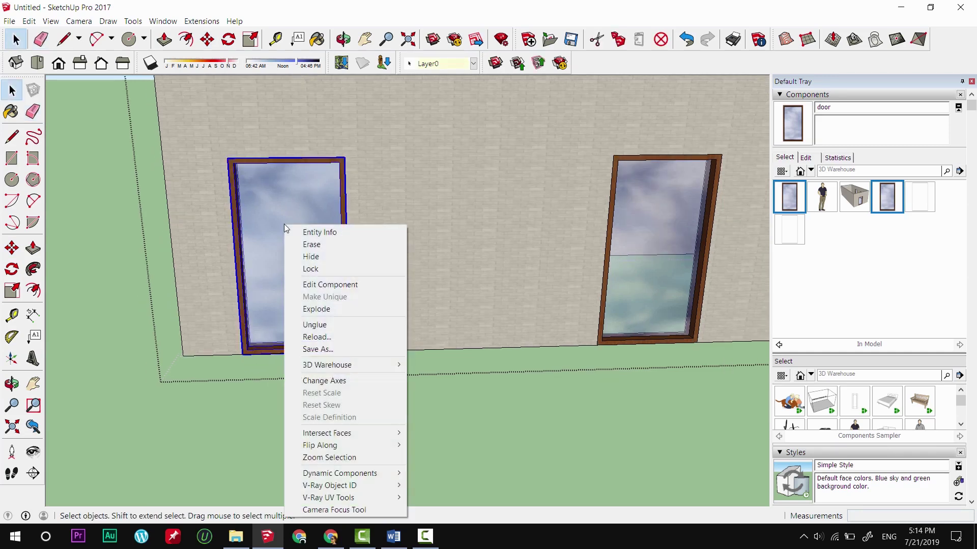
{"action": "left_click", "coordinate": [326, 312]}
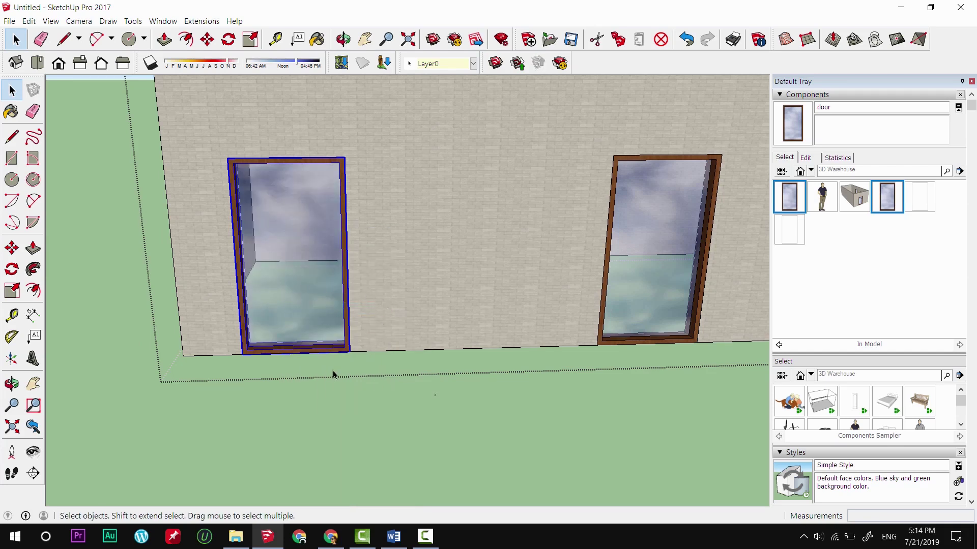
{"action": "middle_click_drag", "start_coordinate": [355, 380], "coordinate": [476, 405]}
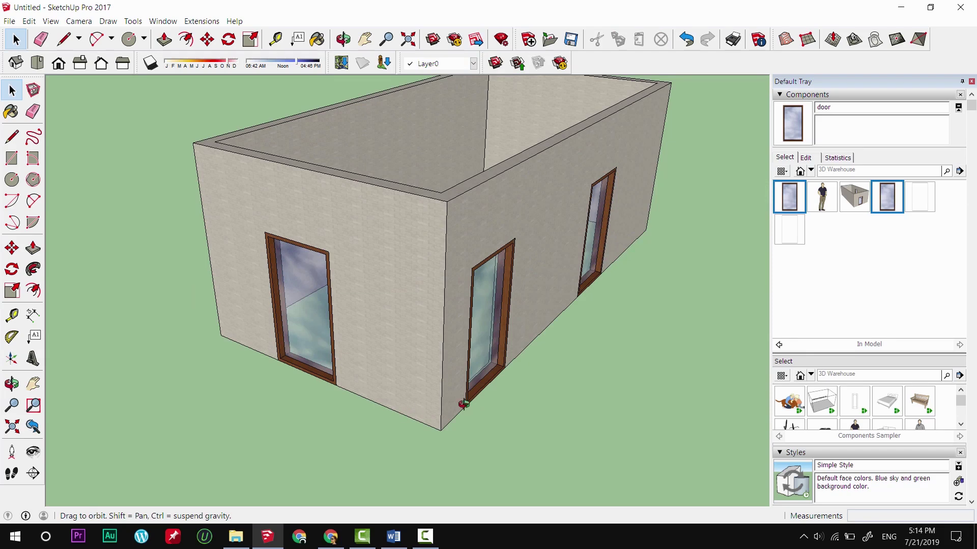
{"action": "mouse_move", "coordinate": [530, 351]}
{"action": "middle_mouse_down"}
{"action": "mouse_move", "coordinate": [467, 352]}
{"action": "mouse_move", "coordinate": [438, 339]}
{"action": "mouse_move", "coordinate": [806, 289]}
{"action": "middle_mouse_up"}
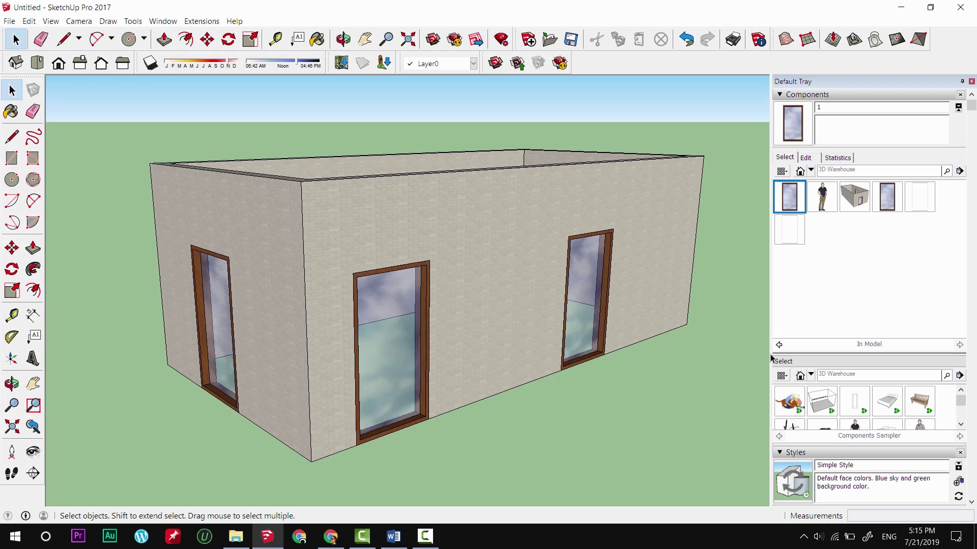
Close the Default Tray and zoom out to show the whole room facing the long wall
{"action": "left_click", "coordinate": [972, 83]}
{"action": "middle_click_drag", "start_coordinate": [761, 240], "coordinate": [613, 314]}
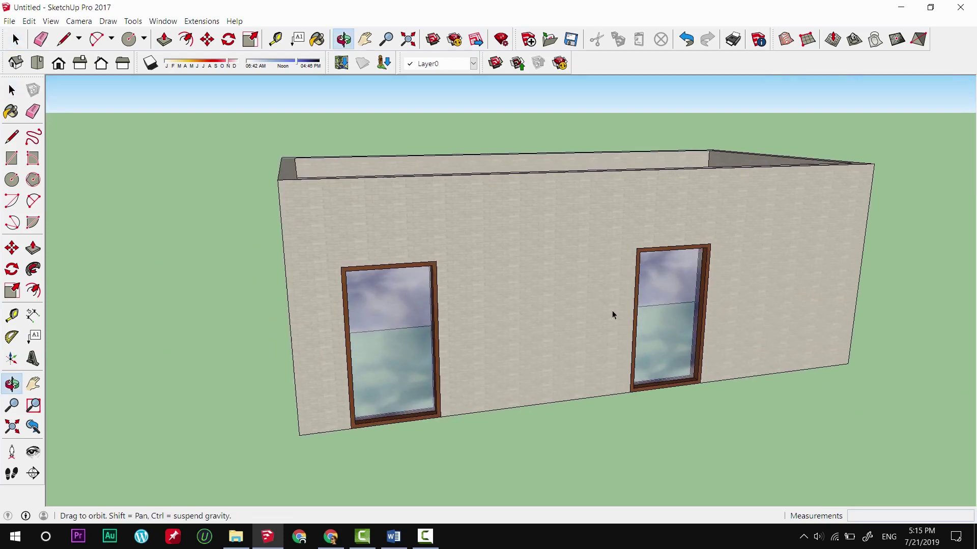
{"action": "scroll", "coordinate": [626, 342], "scroll_direction": "up", "scroll_amount": 5}
{"action": "scroll", "coordinate": [474, 300], "scroll_direction": "down", "scroll_amount": 2}
{"action": "scroll", "coordinate": [517, 331], "scroll_direction": "down", "scroll_amount": 3}
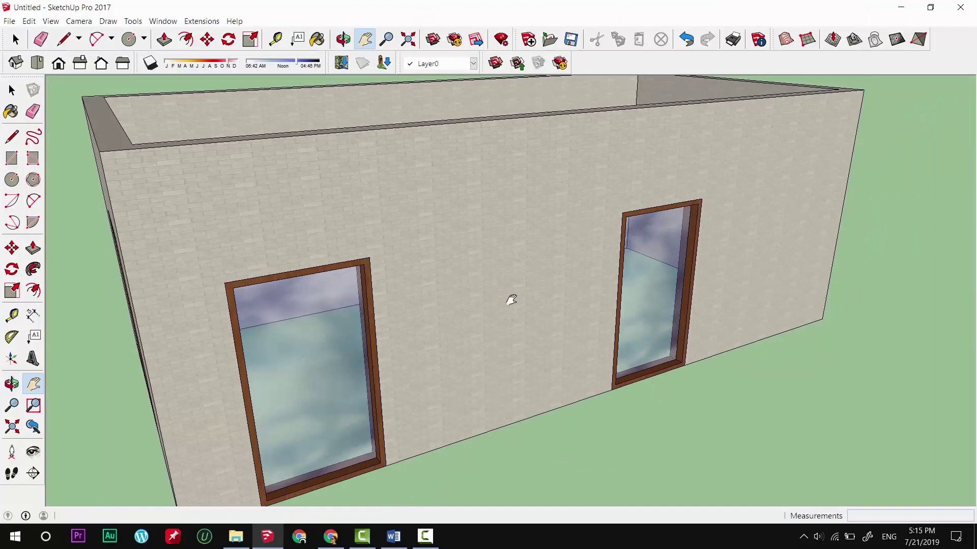
{"action": "scroll", "coordinate": [510, 299], "scroll_direction": "down", "scroll_amount": 2}
Draw a 1.2 m by 1.2 m square on the long wall and move it between the two doors
{"action": "key", "text": "r"}
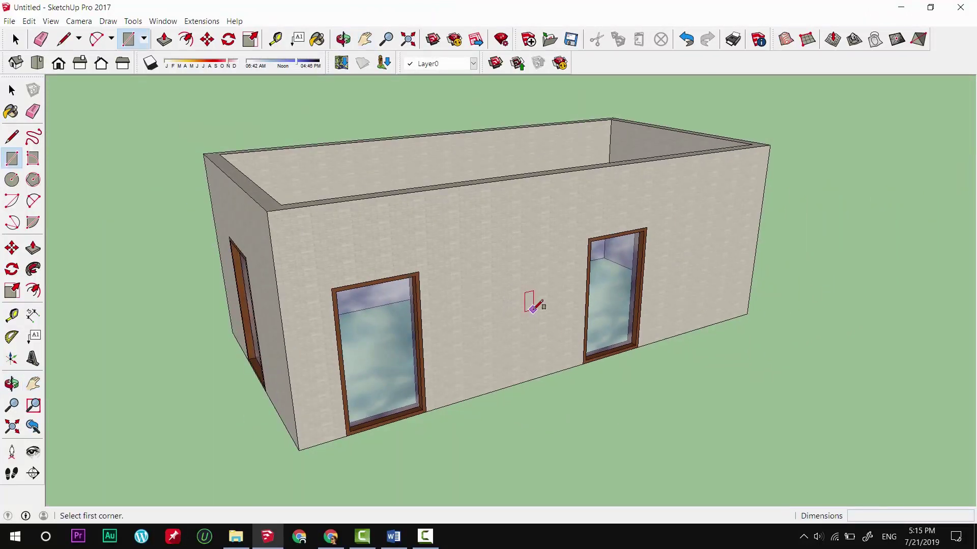
{"action": "scroll", "coordinate": [529, 311], "scroll_direction": "up", "scroll_amount": 2}
{"action": "left_click", "coordinate": [401, 265]}
{"action": "type", "text": "1.2,1.2"}
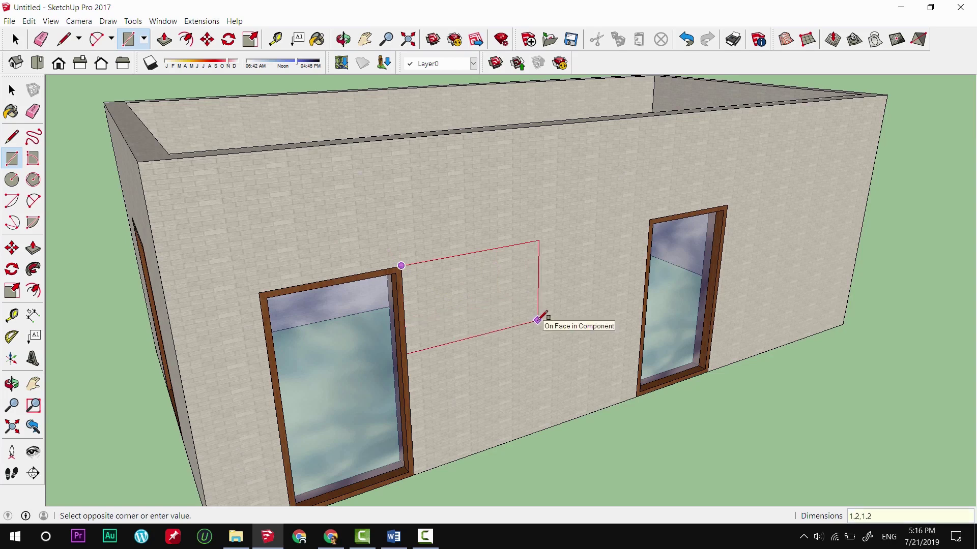
{"action": "key", "text": "Return"}
{"action": "scroll", "coordinate": [450, 327], "scroll_direction": "up", "scroll_amount": 3}
{"action": "key", "text": "space"}
{"action": "key", "text": "m"}
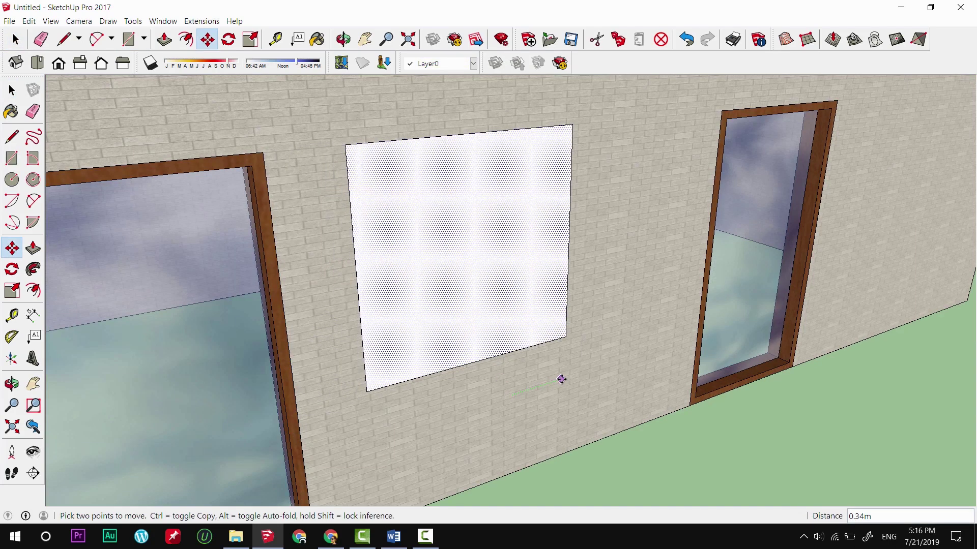
{"action": "left_click", "coordinate": [564, 379]}
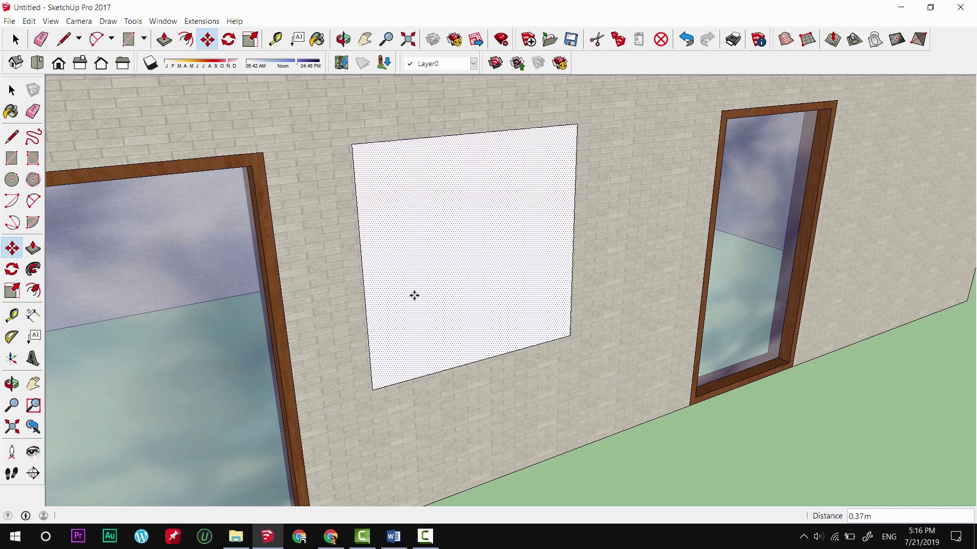
{"action": "key", "text": "space"}
{"action": "mouse_move", "coordinate": [382, 289]}
{"action": "middle_mouse_down"}
{"action": "mouse_move", "coordinate": [406, 297]}
{"action": "mouse_move", "coordinate": [420, 275]}
{"action": "mouse_move", "coordinate": [392, 266]}
{"action": "mouse_move", "coordinate": [407, 266]}
{"action": "middle_mouse_up"}
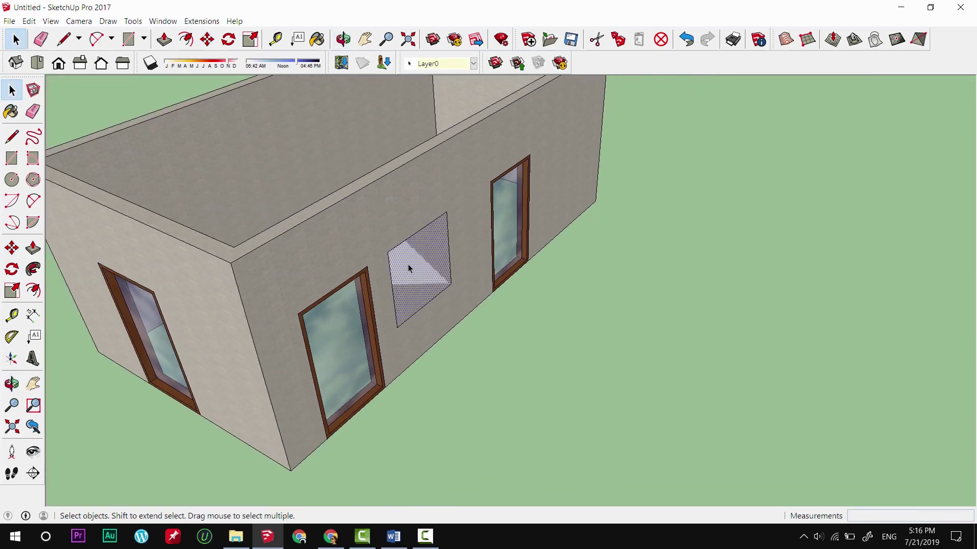
Inside the building group, push/pull the wall square out 0.2 m into a box
{"action": "mouse_move", "coordinate": [356, 213]}
{"action": "middle_mouse_down"}
{"action": "mouse_move", "coordinate": [346, 197]}
{"action": "mouse_move", "coordinate": [471, 279]}
{"action": "middle_mouse_up"}
{"action": "left_click", "coordinate": [459, 282]}
{"action": "middle_click_drag", "start_coordinate": [531, 309], "coordinate": [471, 310]}
{"action": "scroll", "coordinate": [471, 309], "scroll_direction": "up", "scroll_amount": 2}
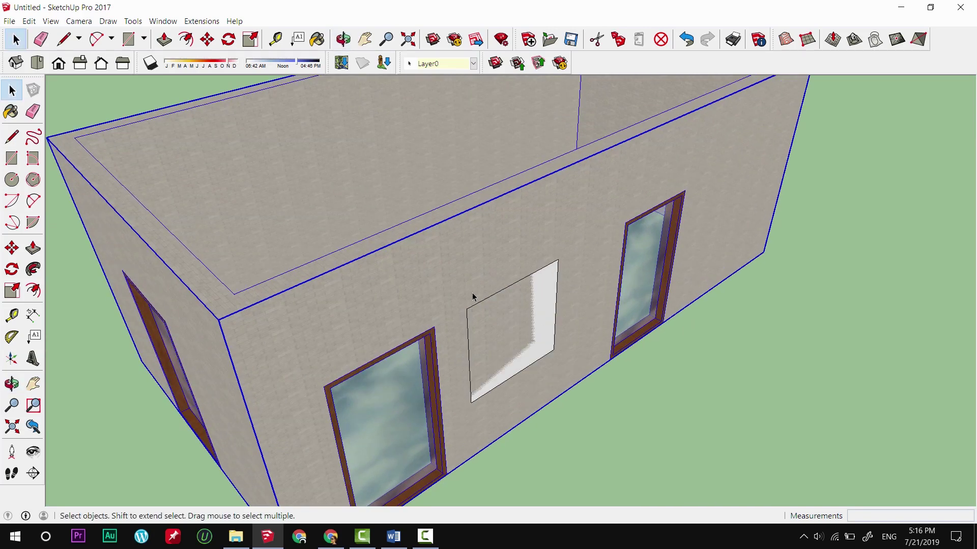
{"action": "scroll", "coordinate": [458, 304], "scroll_direction": "up", "scroll_amount": 2}
{"action": "double_click", "coordinate": [479, 311]}
{"action": "key", "text": "p"}
{"action": "mouse_move", "coordinate": [493, 298]}
{"action": "left_mouse_down"}
{"action": "mouse_move", "coordinate": [573, 317]}
{"action": "mouse_move", "coordinate": [558, 318]}
{"action": "left_mouse_up"}
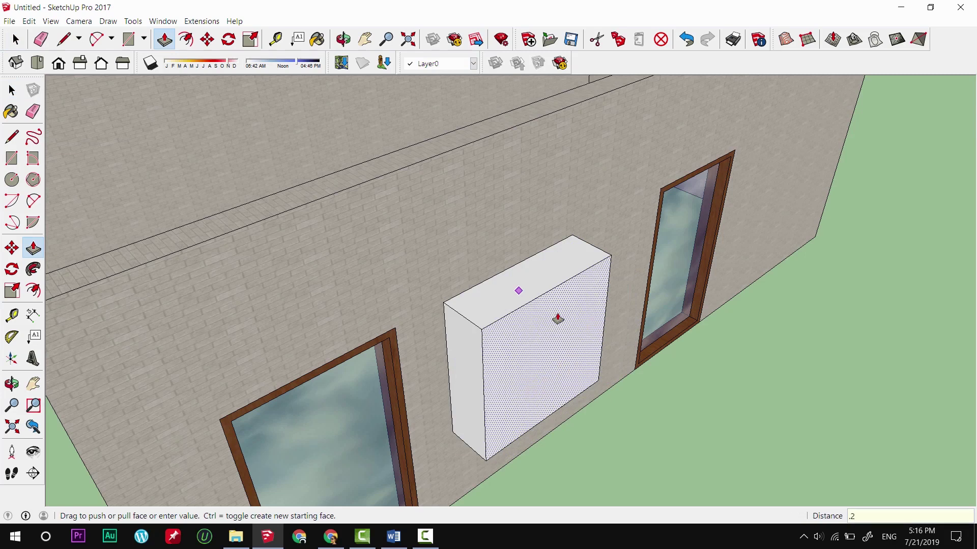
{"action": "key", "text": "Return"}
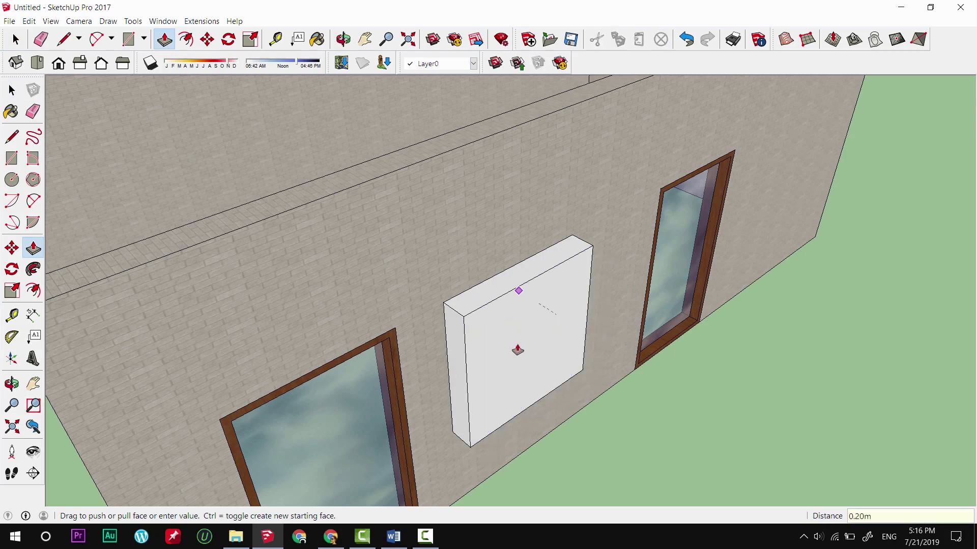
{"action": "key", "text": "space"}
Offset the box's front face inward by 0.05 to form a border
{"action": "scroll", "coordinate": [513, 345], "scroll_direction": "up", "scroll_amount": 3}
{"action": "key", "text": "f"}
{"action": "left_click", "coordinate": [408, 230]}
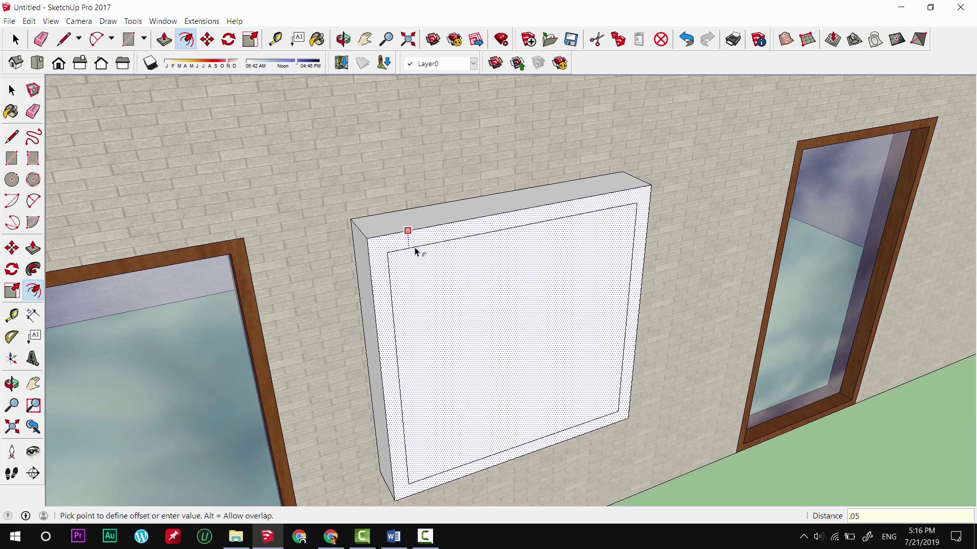
{"action": "key", "text": "Return"}
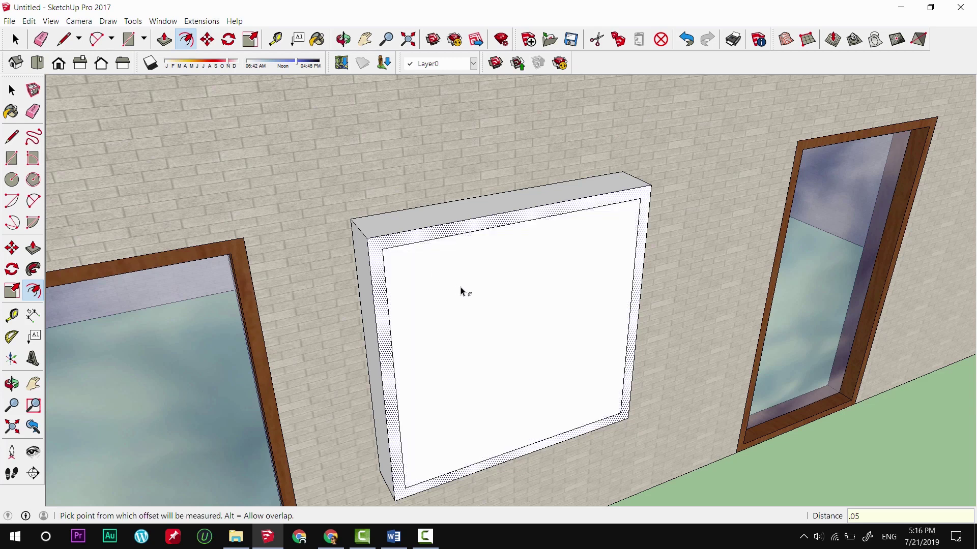
{"action": "key", "text": "space"}
{"action": "left_click", "coordinate": [474, 292]}
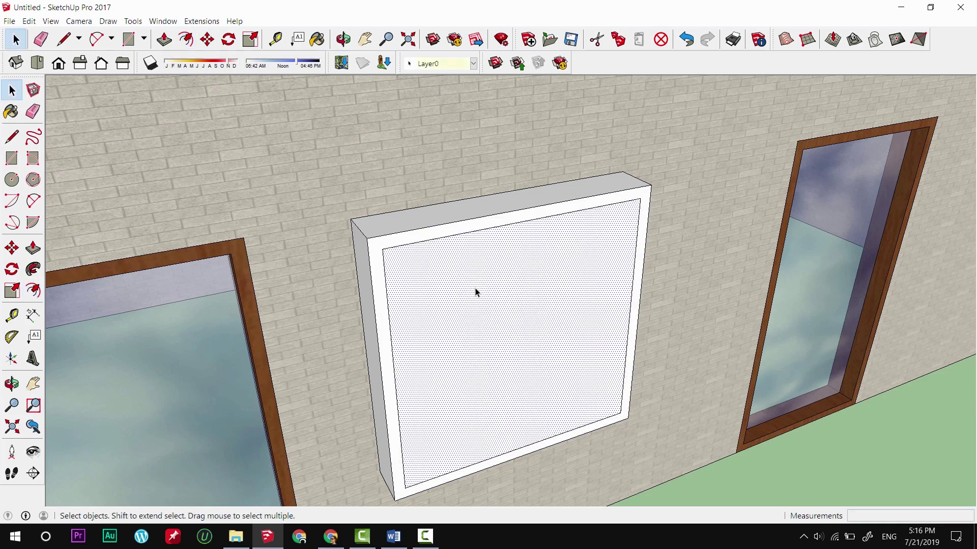
{"action": "key", "text": "p"}
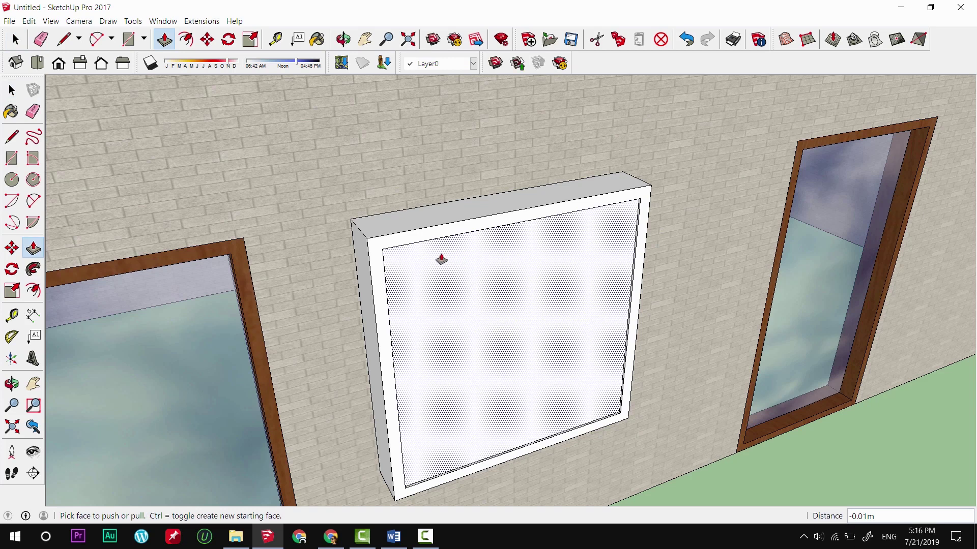
Push the inner face back through the wall to hollow out the square frame
{"action": "scroll", "coordinate": [453, 301], "scroll_direction": "up", "scroll_amount": 2}
{"action": "scroll", "coordinate": [453, 300], "scroll_direction": "down", "scroll_amount": 2}
{"action": "left_click_drag", "start_coordinate": [401, 264], "coordinate": [504, 320]}
{"action": "key", "text": "space"}
{"action": "scroll", "coordinate": [505, 325], "scroll_direction": "down", "scroll_amount": 2}
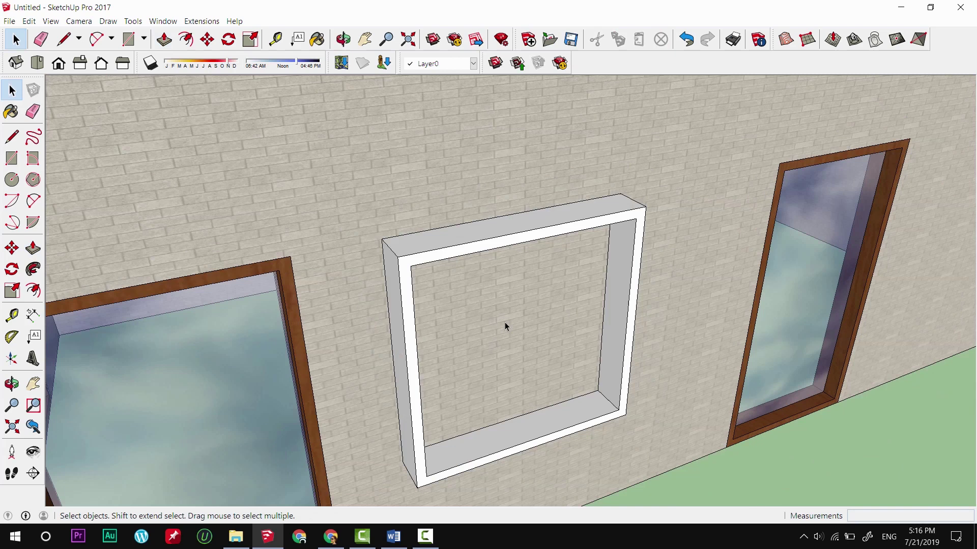
{"action": "scroll", "coordinate": [505, 325], "scroll_direction": "down", "scroll_amount": 3}
{"action": "scroll", "coordinate": [560, 356], "scroll_direction": "up", "scroll_amount": 3}
Paint the whole square frame with Wood Veneer 01 sampled from the door frame
{"action": "triple_click", "coordinate": [584, 379]}
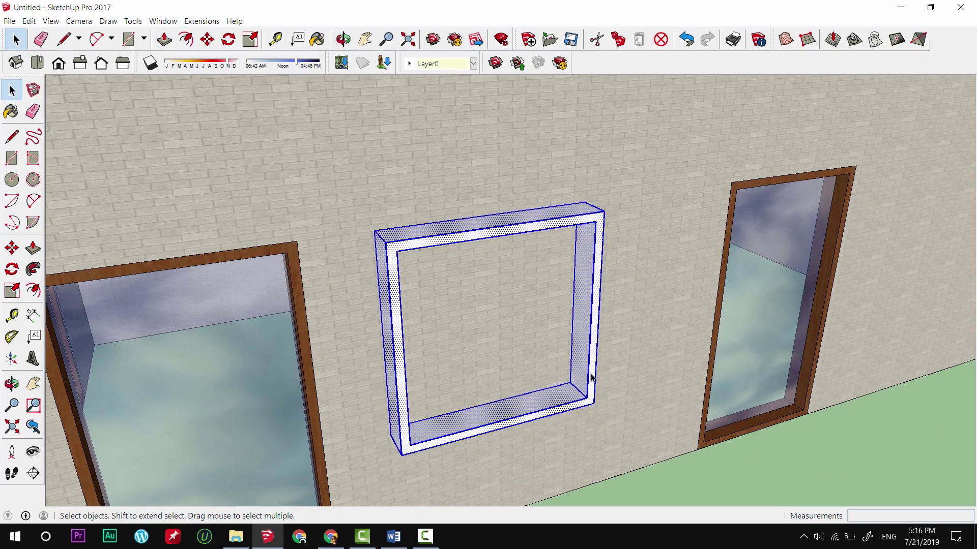
{"action": "key", "text": "b"}
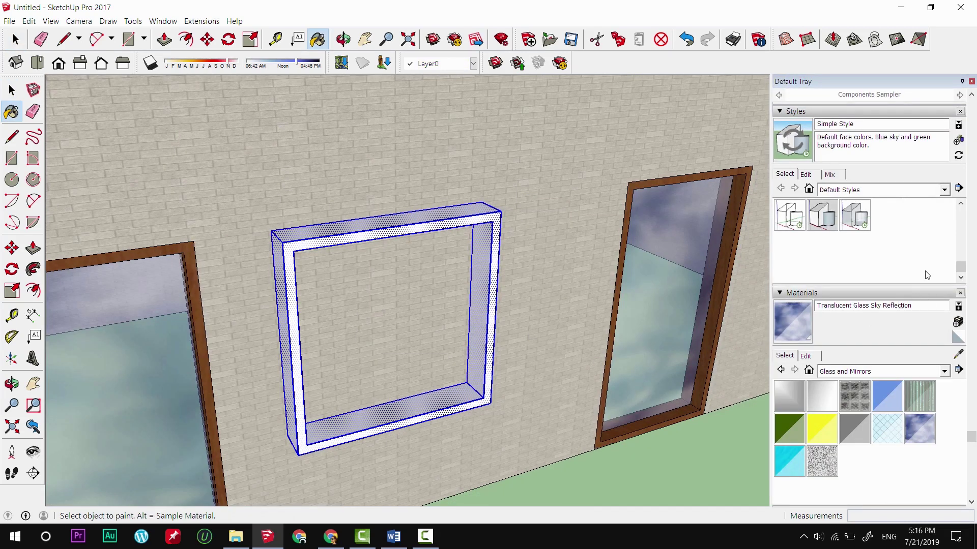
{"action": "left_click", "coordinate": [876, 373]}
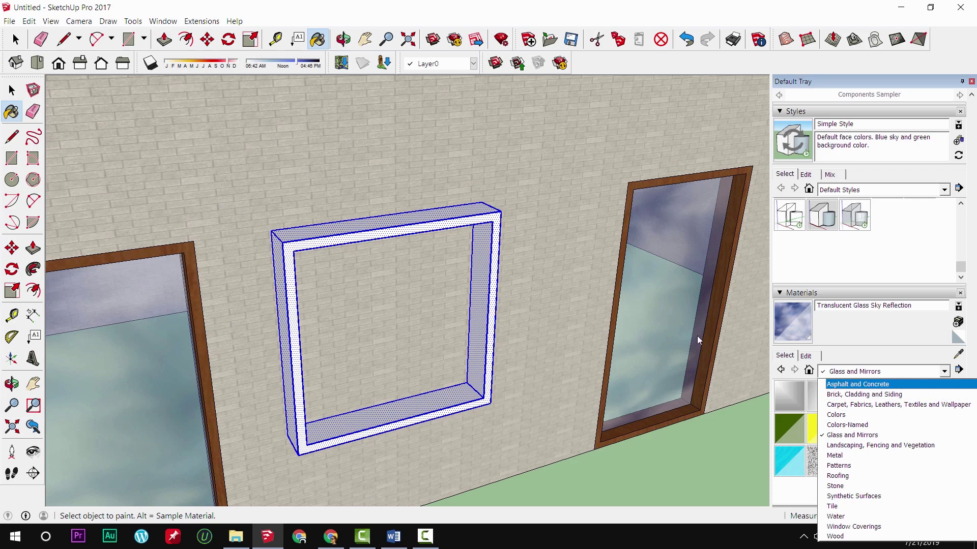
{"action": "left_click", "coordinate": [703, 457]}
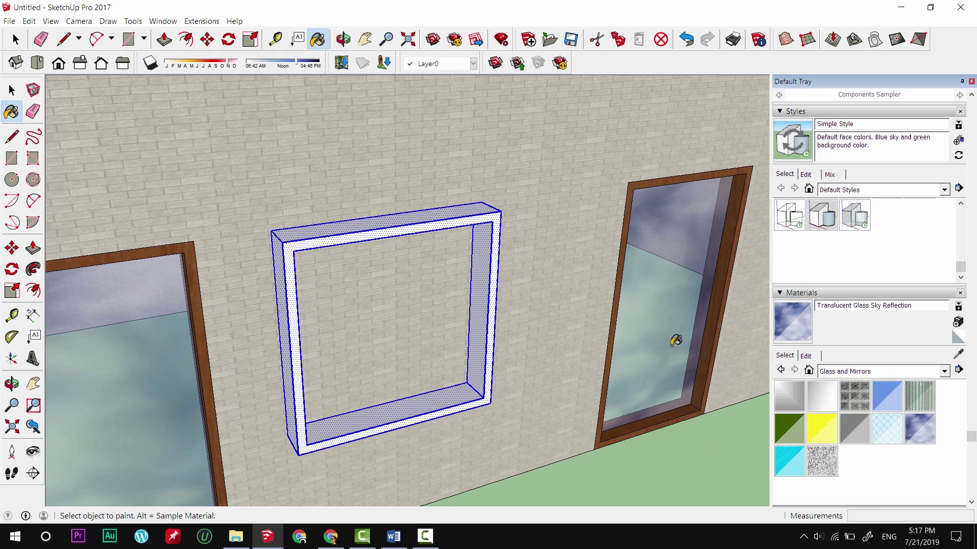
{"action": "left_click", "coordinate": [656, 178], "text": "alt"}
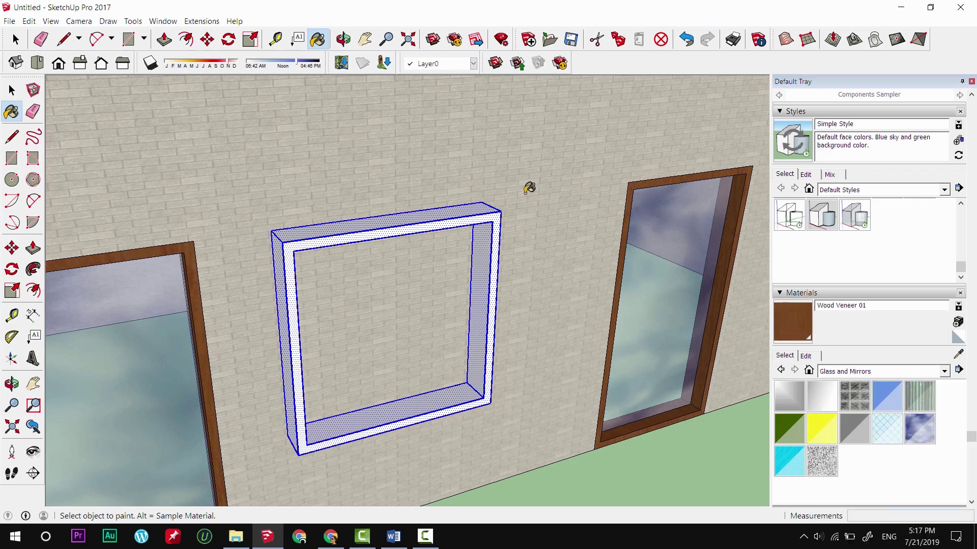
{"action": "left_click", "coordinate": [402, 216]}
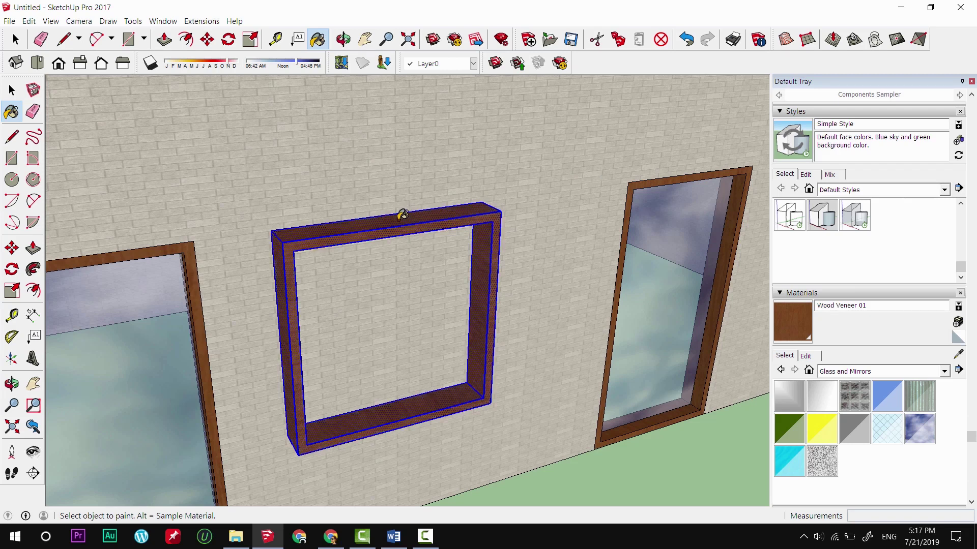
{"action": "key", "text": "space"}
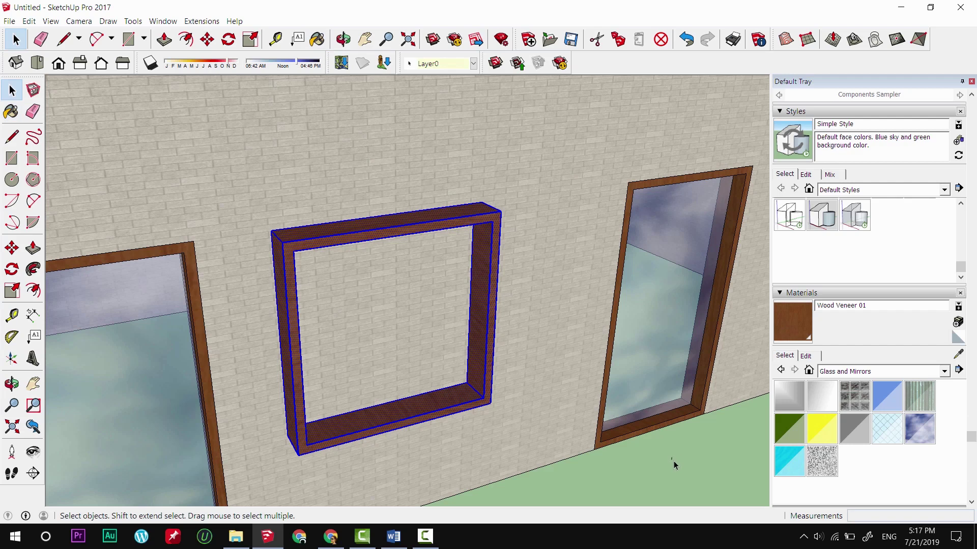
{"action": "left_click", "coordinate": [673, 461]}
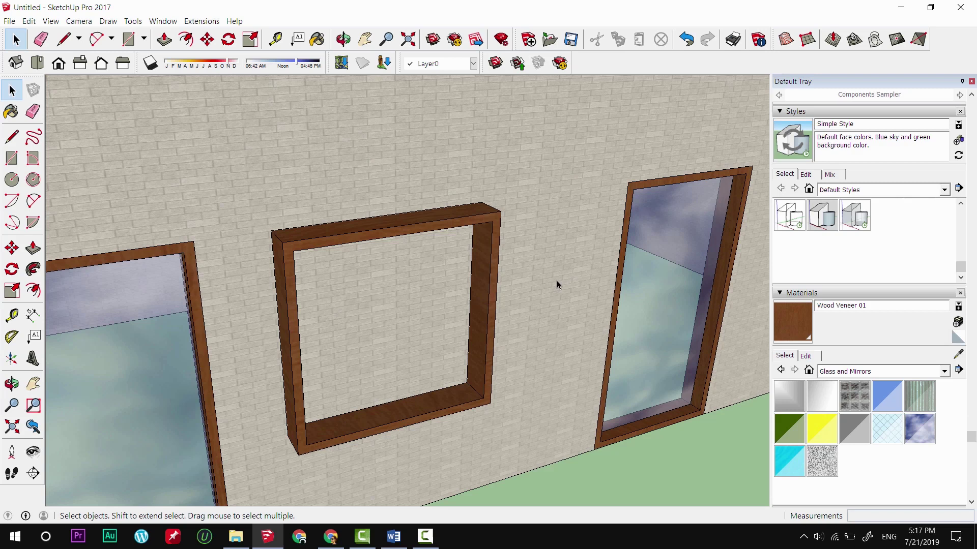
Draw a 1.10 m square face filling the window frame's opening to close the hole
{"action": "key", "text": "r"}
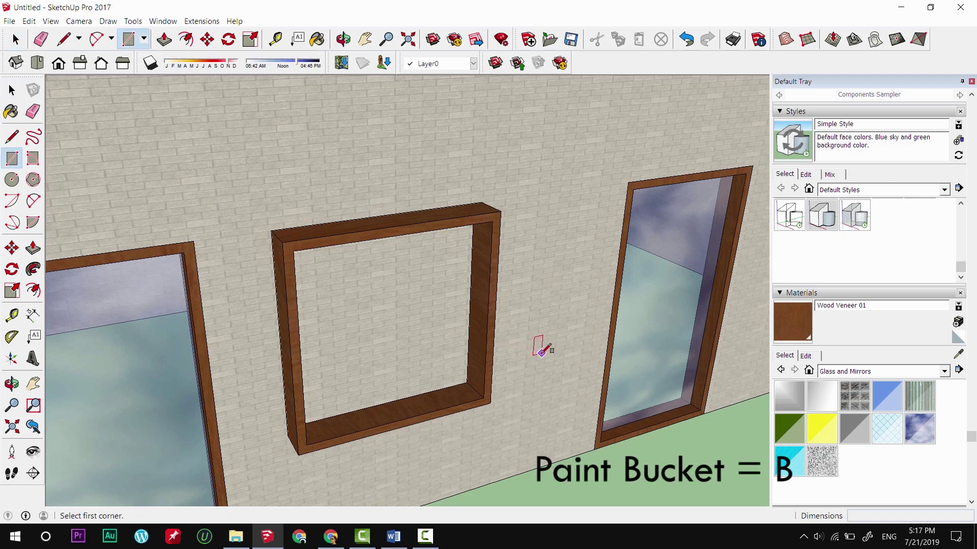
{"action": "key", "text": "b"}
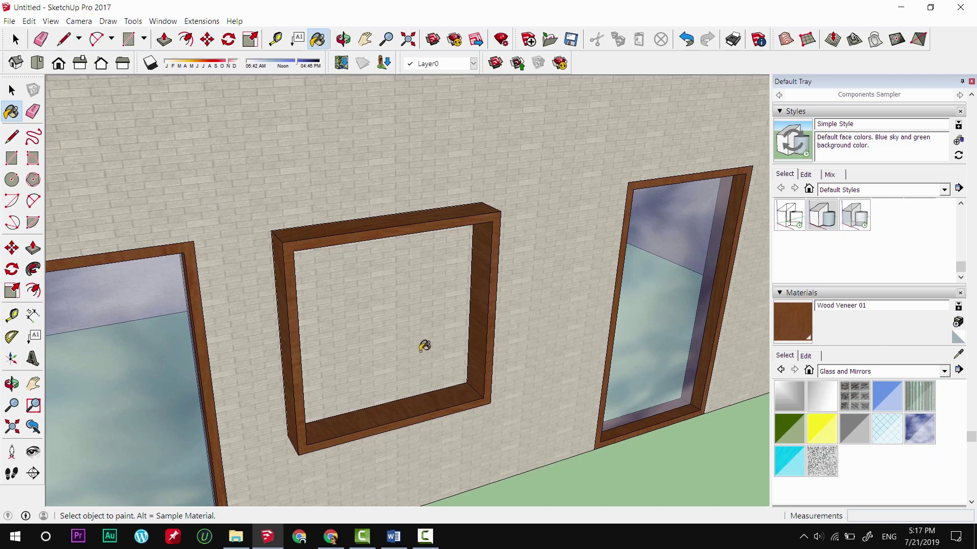
{"action": "middle_click_drag", "start_coordinate": [427, 344], "coordinate": [249, 239]}
{"action": "scroll", "coordinate": [284, 254], "scroll_direction": "up", "scroll_amount": 3}
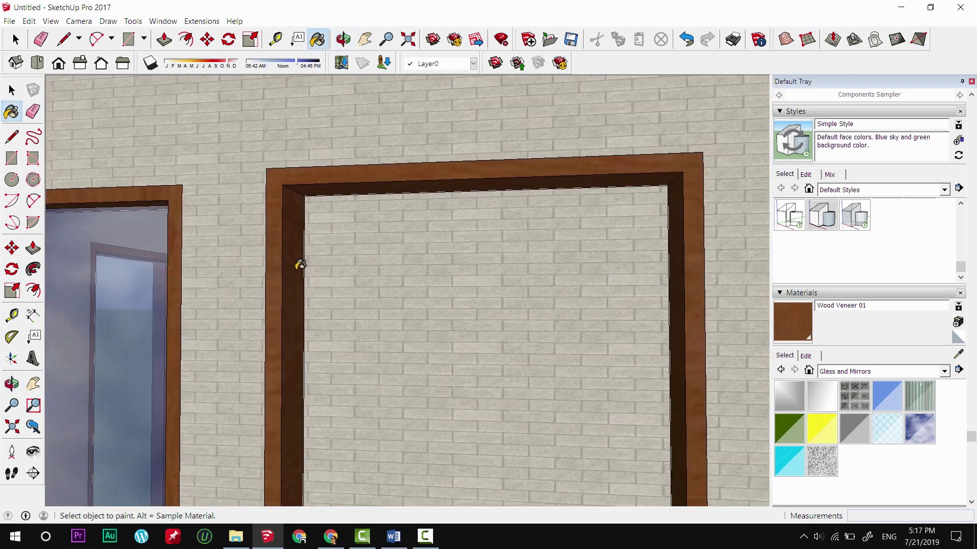
{"action": "key", "text": "r"}
{"action": "left_click", "coordinate": [293, 191]}
{"action": "scroll", "coordinate": [335, 238], "scroll_direction": "down", "scroll_amount": 3}
{"action": "mouse_move", "coordinate": [388, 300]}
{"action": "middle_mouse_down"}
{"action": "mouse_move", "coordinate": [501, 376]}
{"action": "mouse_move", "coordinate": [509, 393]}
{"action": "middle_mouse_up"}
{"action": "scroll", "coordinate": [509, 393], "scroll_direction": "up", "scroll_amount": 2}
{"action": "left_click", "coordinate": [498, 403]}
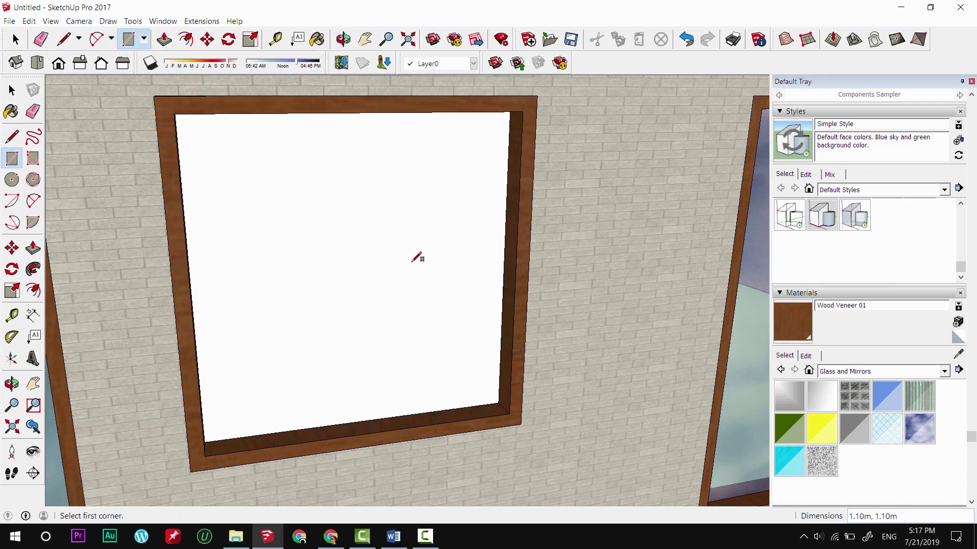
{"action": "key", "text": "space"}
{"action": "left_click", "coordinate": [306, 249]}
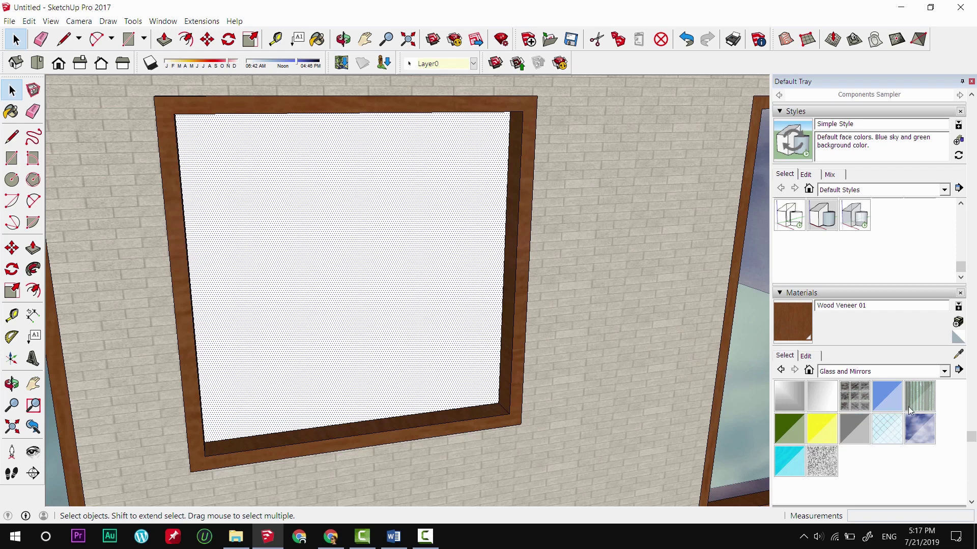
Sample the door's Translucent Glass Sky Reflection and paint the window pane with it
{"action": "key", "text": "b"}
{"action": "scroll", "coordinate": [432, 312], "scroll_direction": "down", "scroll_amount": 3}
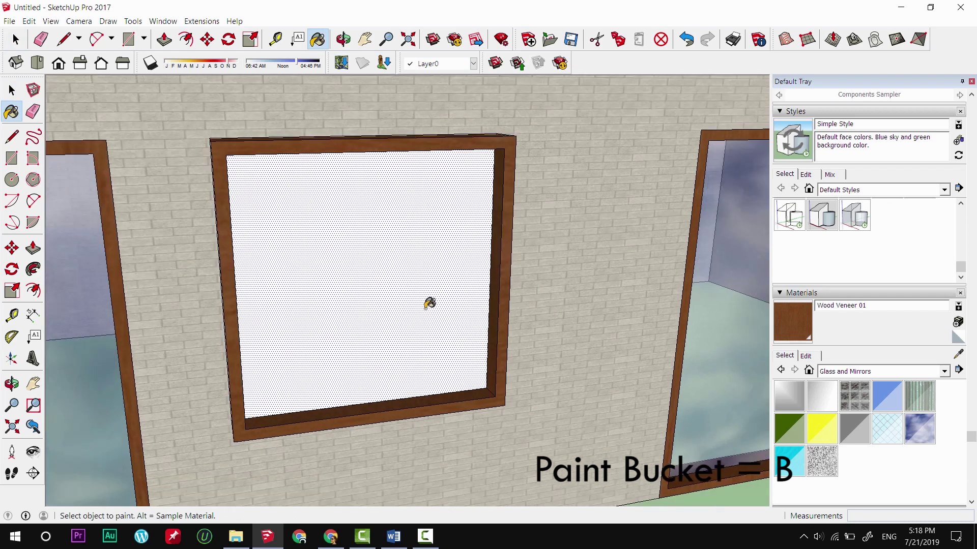
{"action": "key", "text": "alt"}
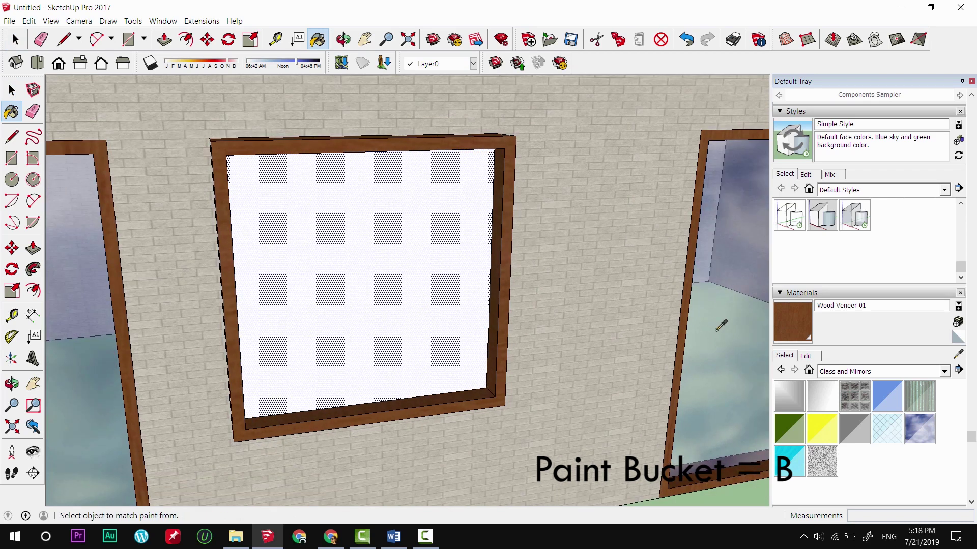
{"action": "left_click", "coordinate": [730, 354], "text": "alt"}
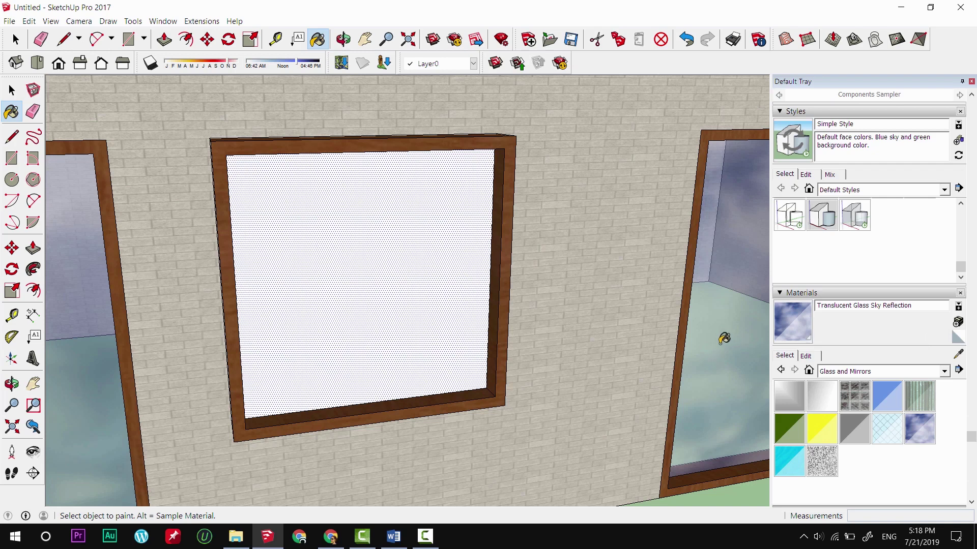
{"action": "left_click", "coordinate": [416, 277]}
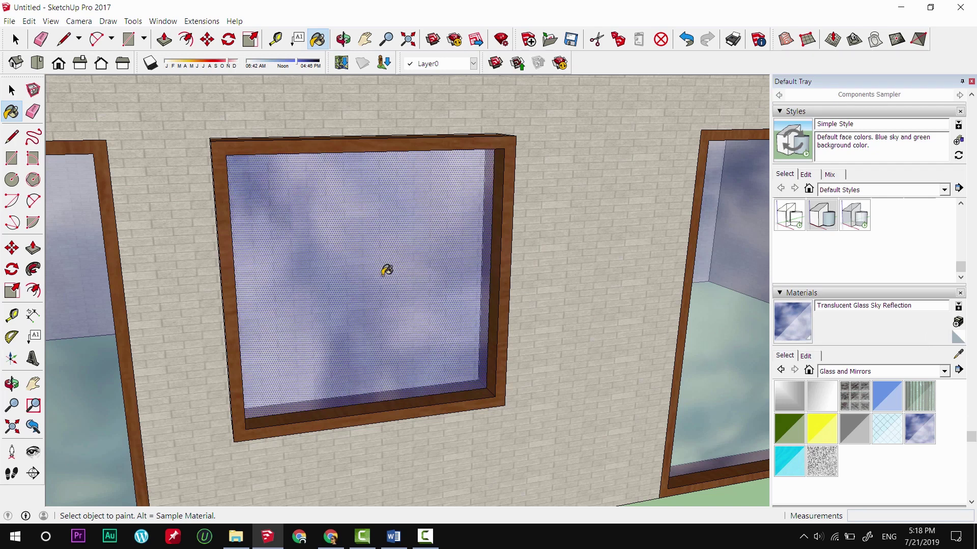
{"action": "key", "text": "space"}
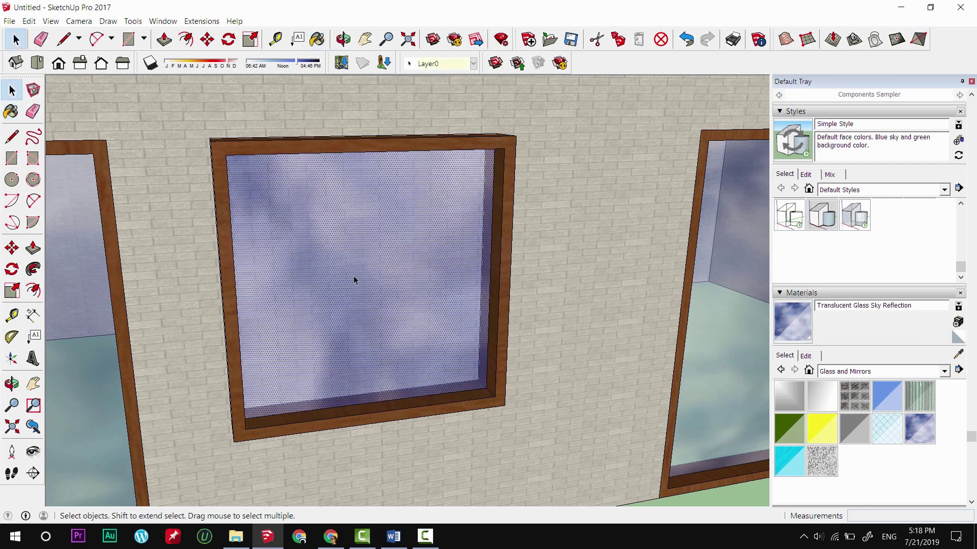
{"action": "scroll", "coordinate": [353, 276], "scroll_direction": "down", "scroll_amount": 2}
{"action": "scroll", "coordinate": [353, 277], "scroll_direction": "down", "scroll_amount": 2}
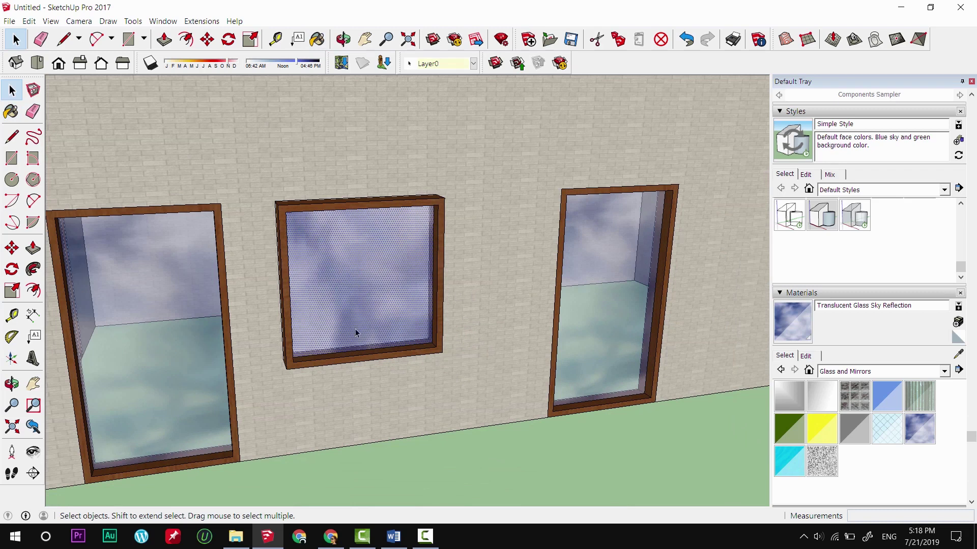
Box-select the whole middle window and make it a group
{"action": "left_click_drag", "start_coordinate": [273, 465], "coordinate": [474, 195]}
{"action": "mouse_move", "coordinate": [474, 196]}
{"action": "middle_mouse_down"}
{"action": "mouse_move", "coordinate": [517, 298]}
{"action": "mouse_move", "coordinate": [418, 251]}
{"action": "middle_mouse_up"}
{"action": "right_click", "coordinate": [418, 250]}
{"action": "left_click", "coordinate": [467, 346]}
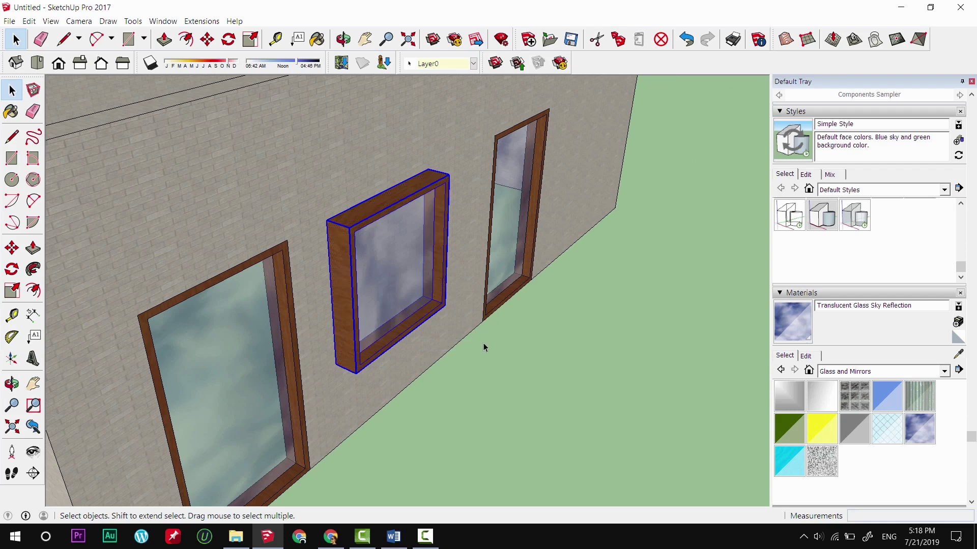
{"action": "left_click", "coordinate": [492, 348]}
{"action": "left_click", "coordinate": [426, 313]}
{"action": "left_click", "coordinate": [527, 337]}
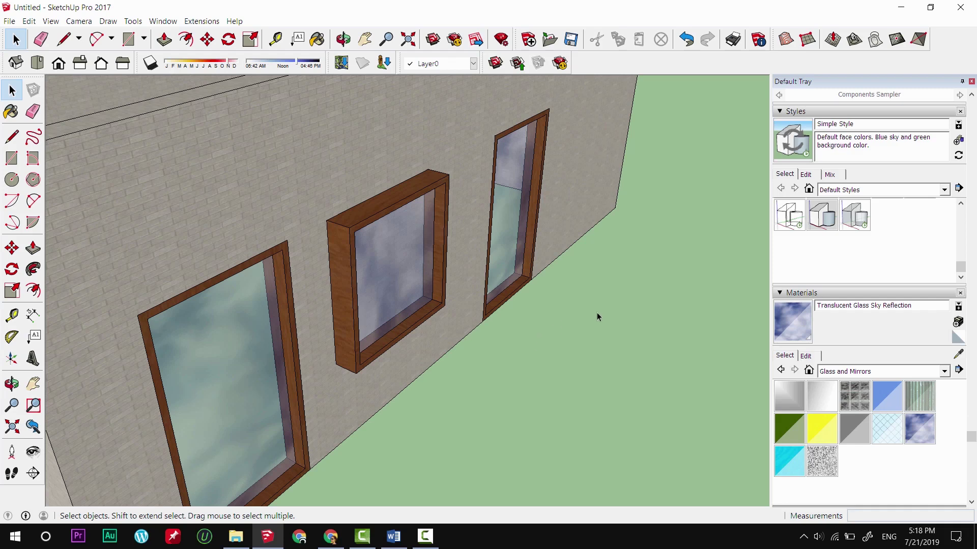
{"action": "scroll", "coordinate": [447, 312], "scroll_direction": "up", "scroll_amount": 3}
{"action": "scroll", "coordinate": [371, 295], "scroll_direction": "up", "scroll_amount": 3}
{"action": "middle_click_drag", "start_coordinate": [371, 295], "coordinate": [280, 250], "text": "shift"}
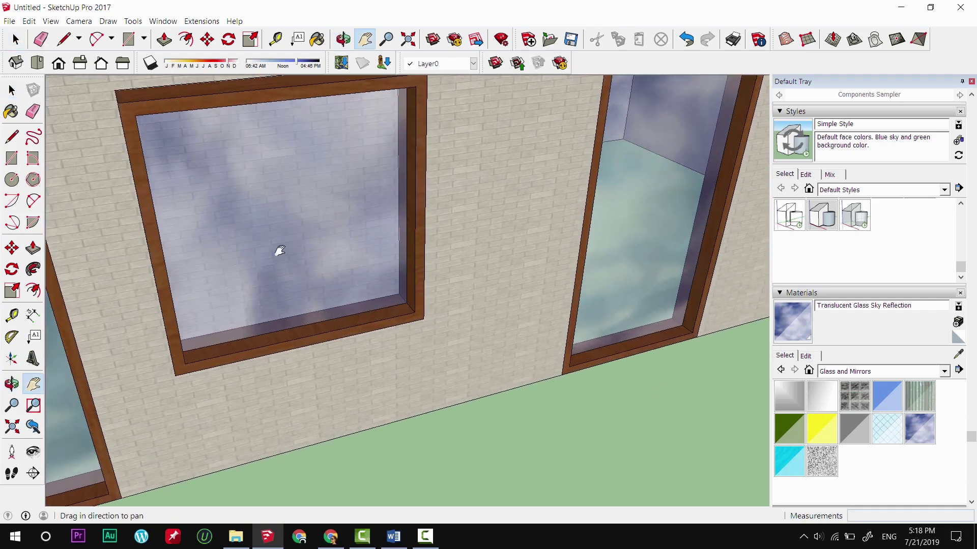
{"action": "scroll", "coordinate": [392, 312], "scroll_direction": "down", "scroll_amount": 3}
Draw a rectangle corner to corner over the middle window opening and select it with its edges
{"action": "key", "text": "r"}
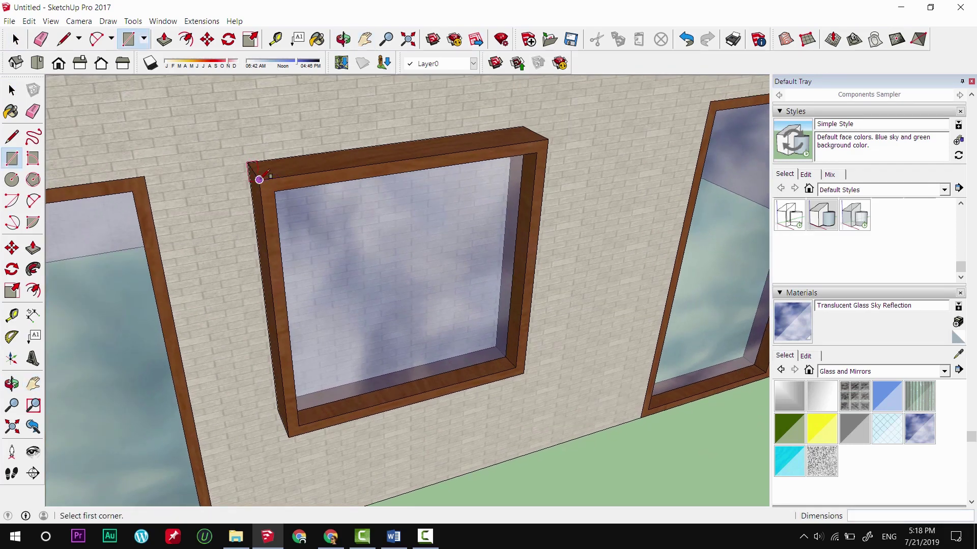
{"action": "left_click", "coordinate": [259, 180]}
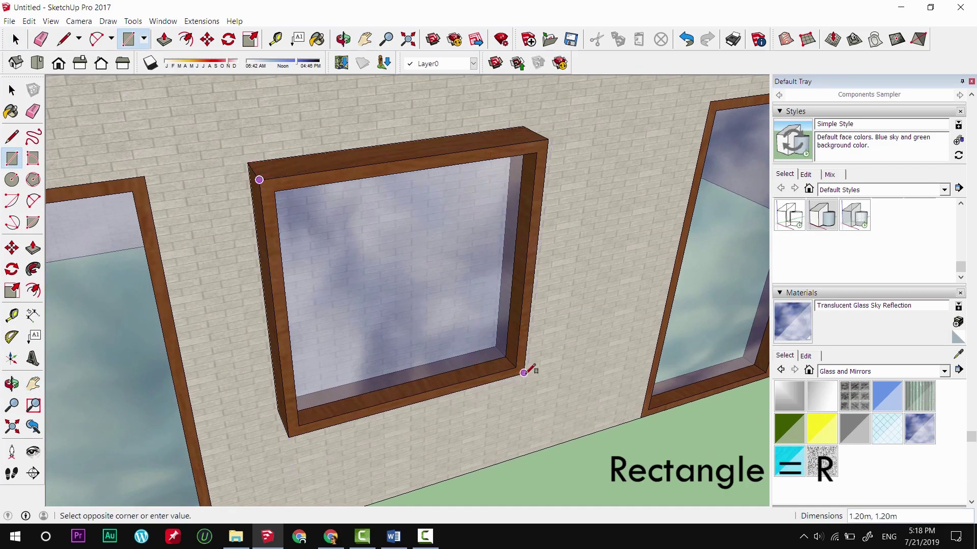
{"action": "left_click", "coordinate": [525, 373]}
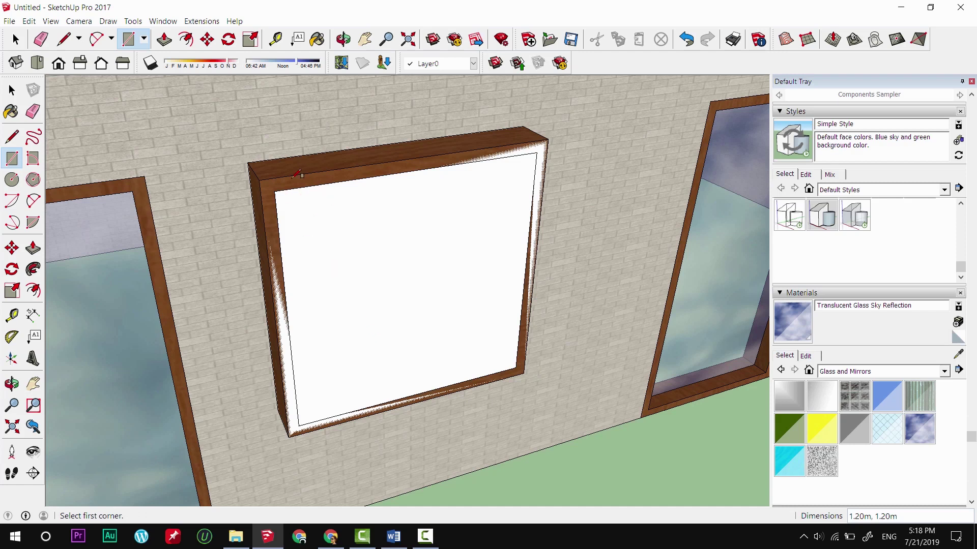
{"action": "key", "text": "space"}
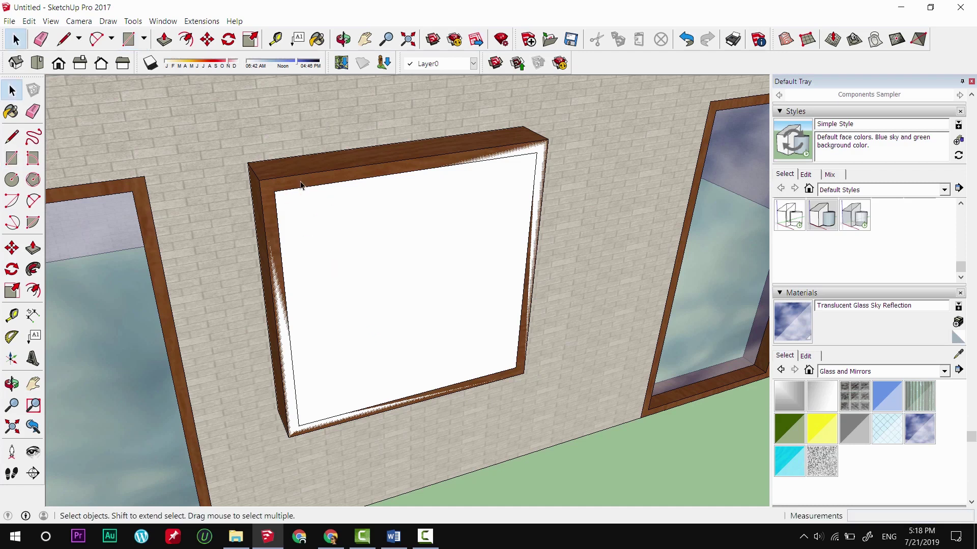
{"action": "left_click", "coordinate": [358, 268]}
{"action": "double_click", "coordinate": [363, 288]}
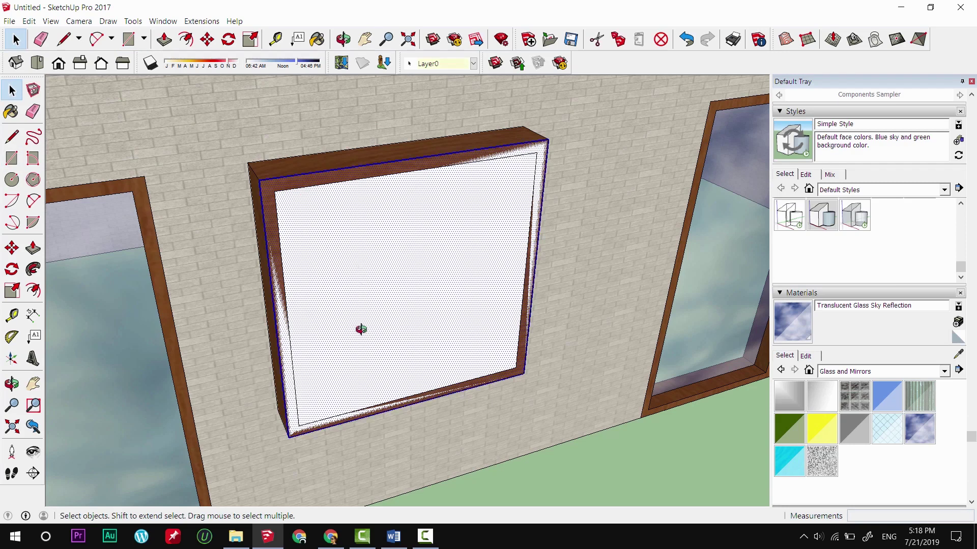
Move the rectangular pane 0.10m out from the window, then reselect the whole pane
{"action": "middle_click_drag", "start_coordinate": [361, 328], "coordinate": [421, 323]}
{"action": "key", "text": "m"}
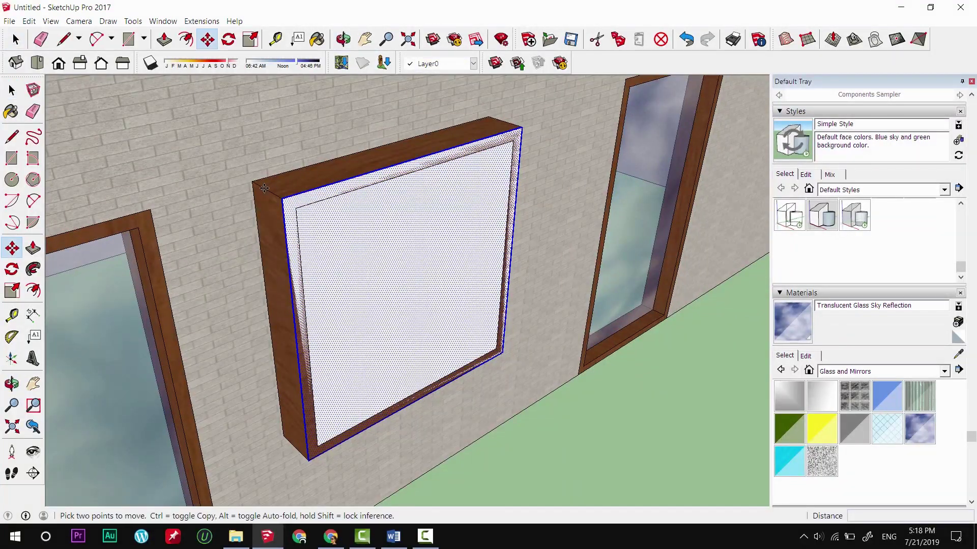
{"action": "left_click", "coordinate": [264, 189]}
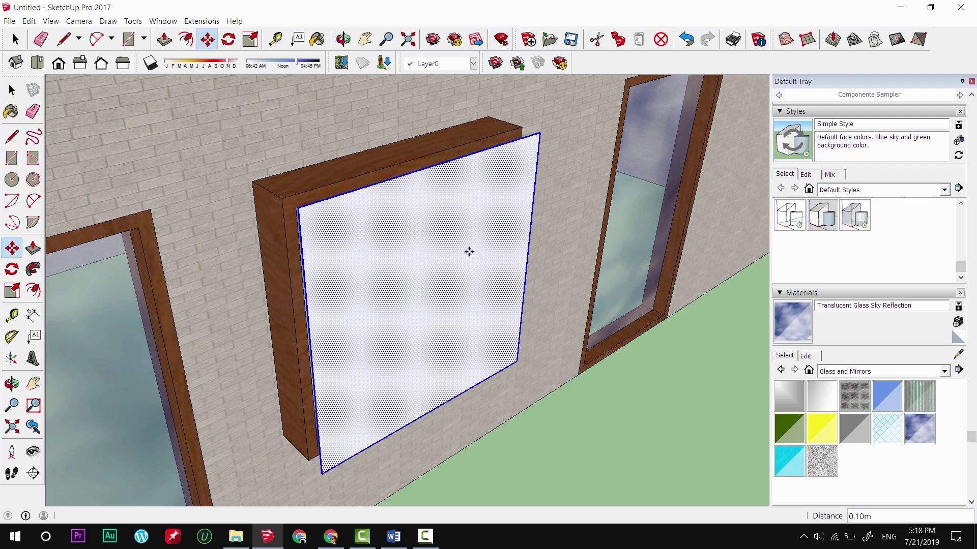
{"action": "key", "text": "space"}
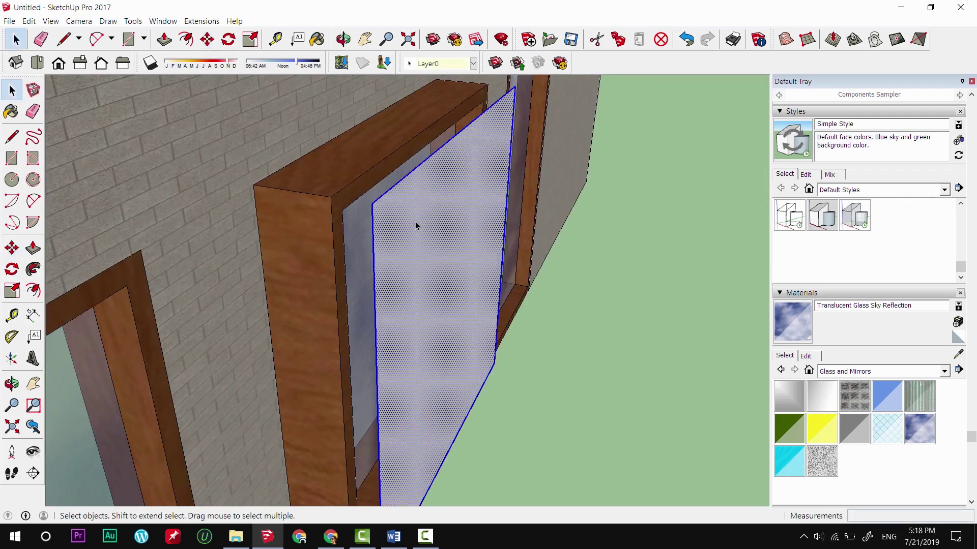
{"action": "left_click", "coordinate": [509, 291]}
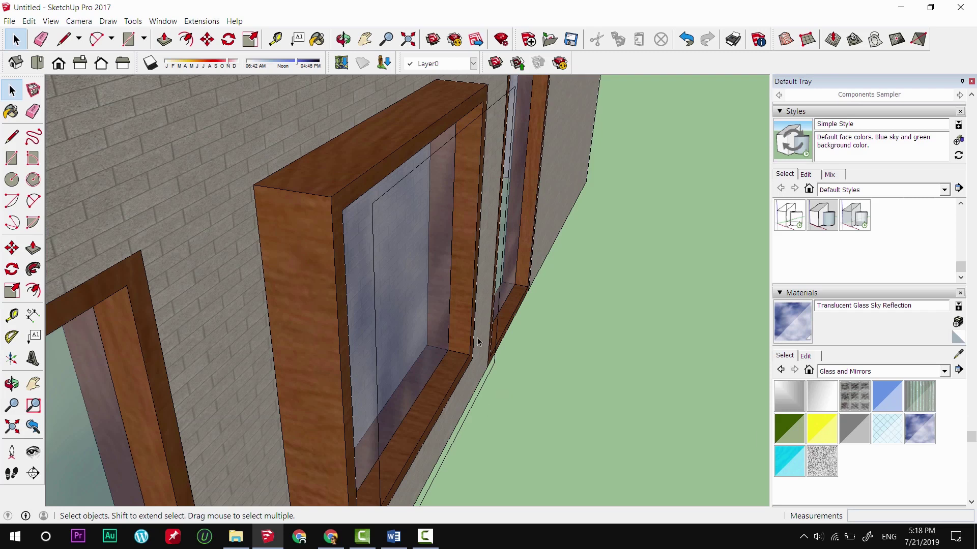
{"action": "scroll", "coordinate": [504, 346], "scroll_direction": "down", "scroll_amount": 5}
{"action": "middle_click_drag", "start_coordinate": [517, 373], "coordinate": [492, 409]}
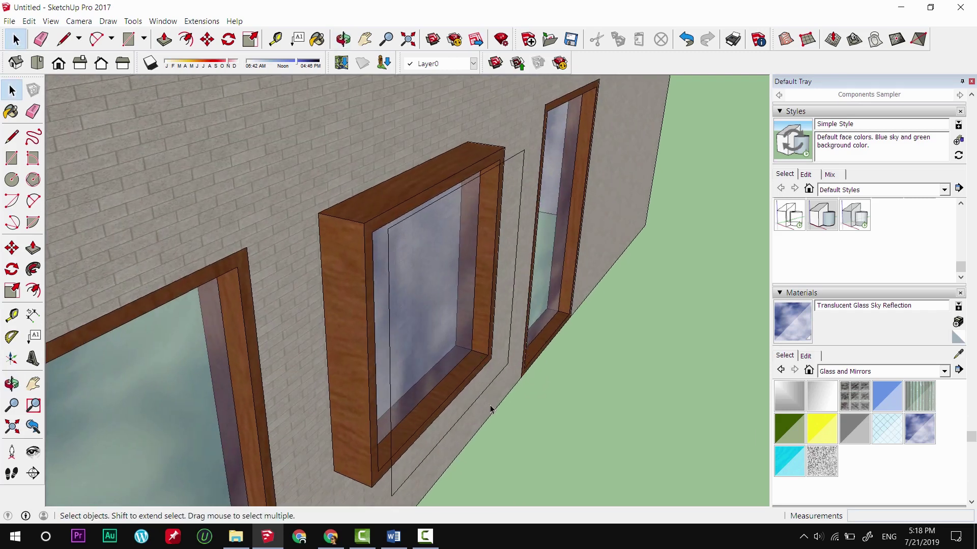
{"action": "triple_click", "coordinate": [482, 397]}
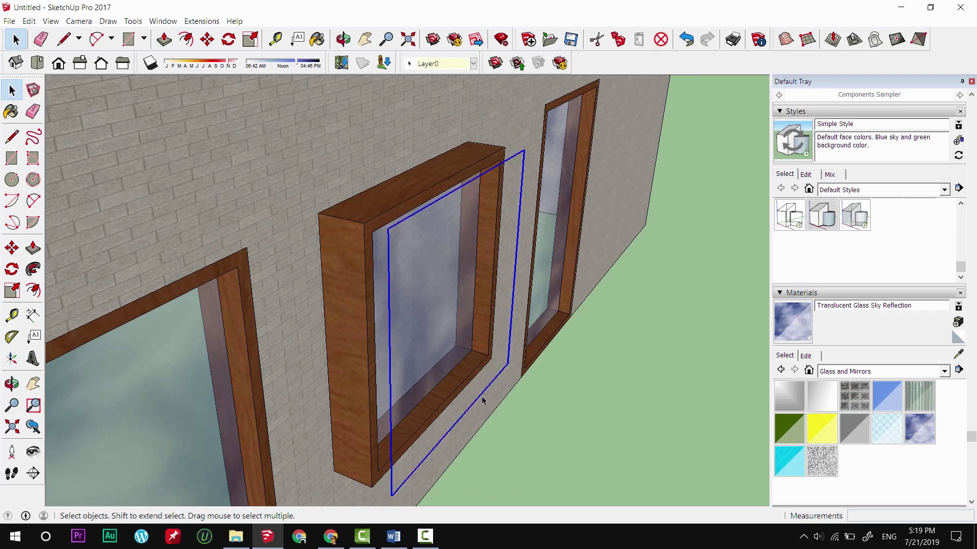
Make the pane a component named 'outside' that glues to any face and cuts an opening
{"action": "right_click", "coordinate": [482, 402]}
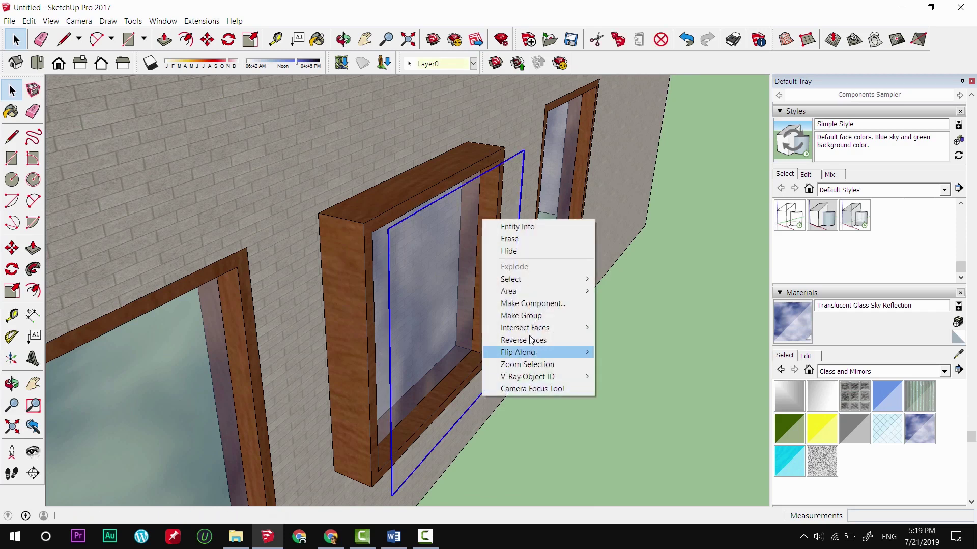
{"action": "left_click", "coordinate": [539, 304]}
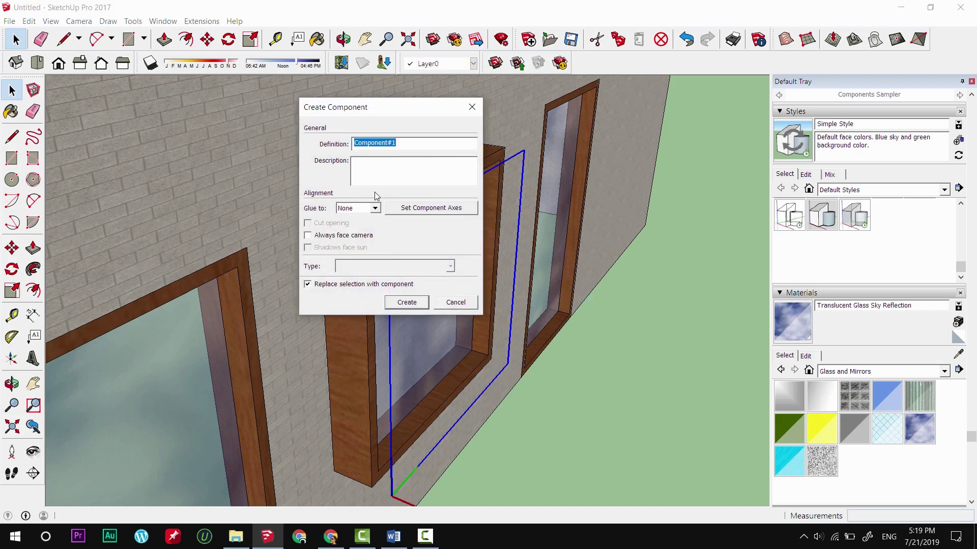
{"action": "type", "text": "outside"}
{"action": "left_click", "coordinate": [354, 213]}
{"action": "left_click", "coordinate": [353, 227]}
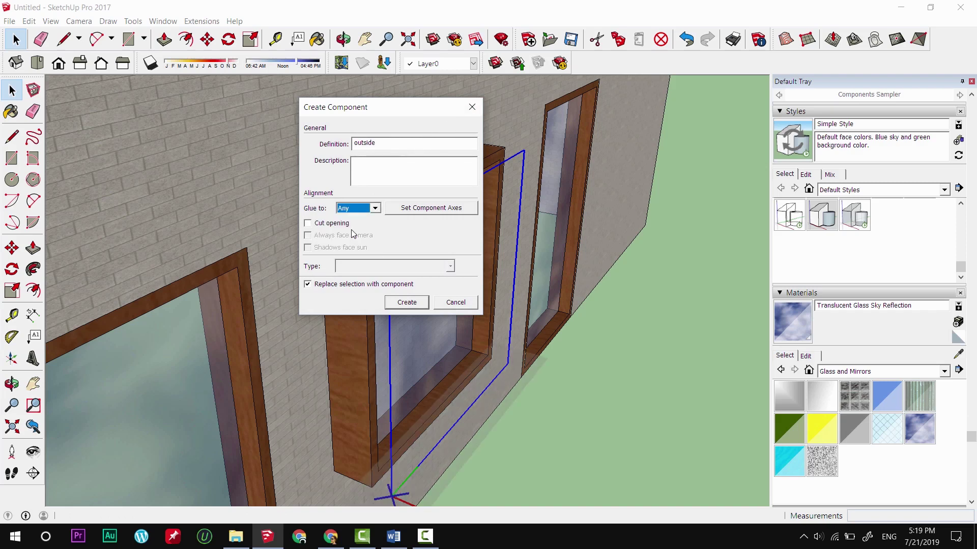
{"action": "left_click", "coordinate": [323, 227]}
Set the component axes: origin on the window sill, red along the sill, green up the window
{"action": "left_click", "coordinate": [437, 208]}
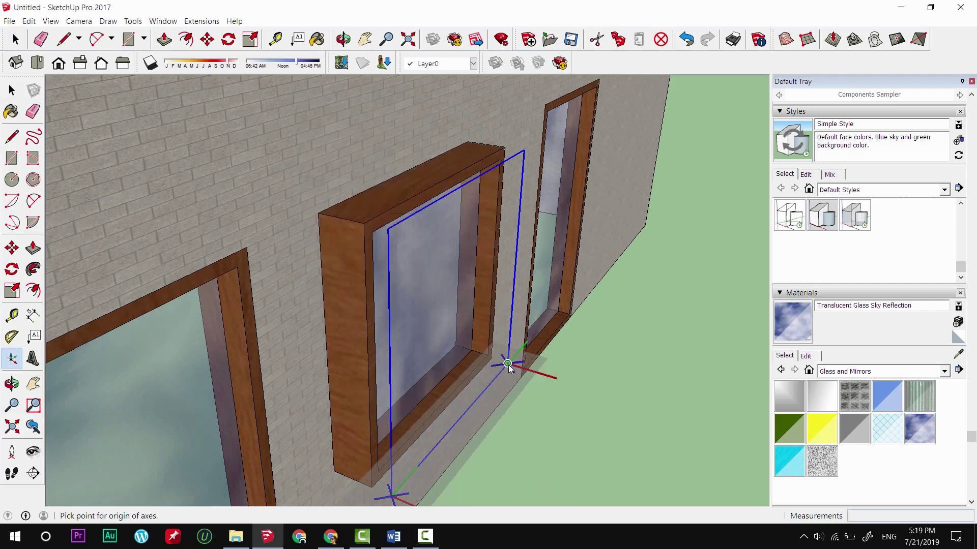
{"action": "left_click", "coordinate": [458, 421]}
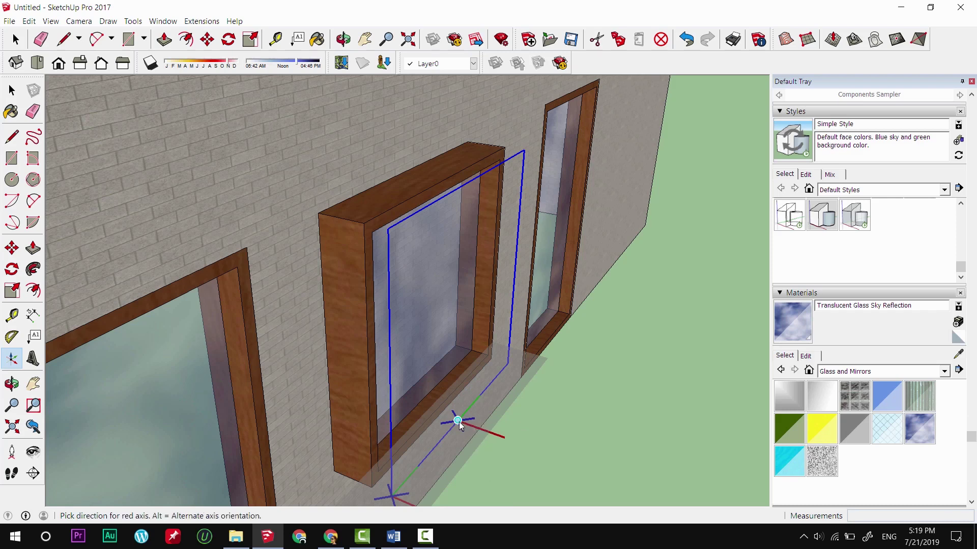
{"action": "left_click", "coordinate": [500, 371]}
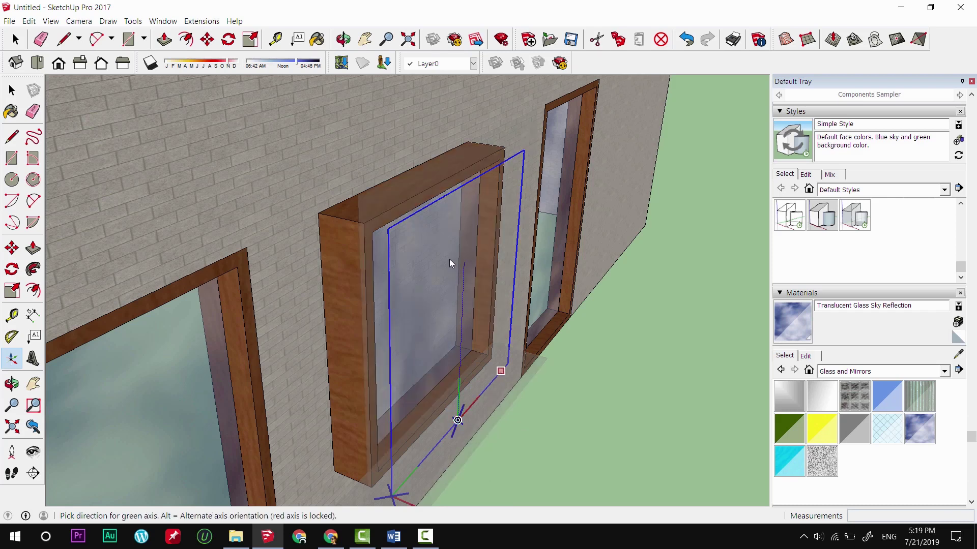
{"action": "left_click", "coordinate": [466, 184]}
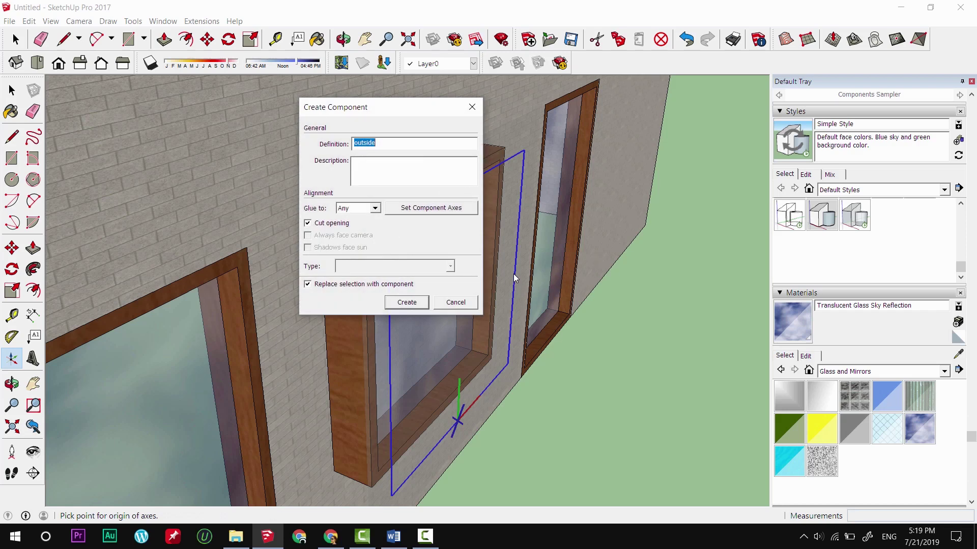
Create the 'outside' component and view the wall from above
{"action": "left_click", "coordinate": [416, 304]}
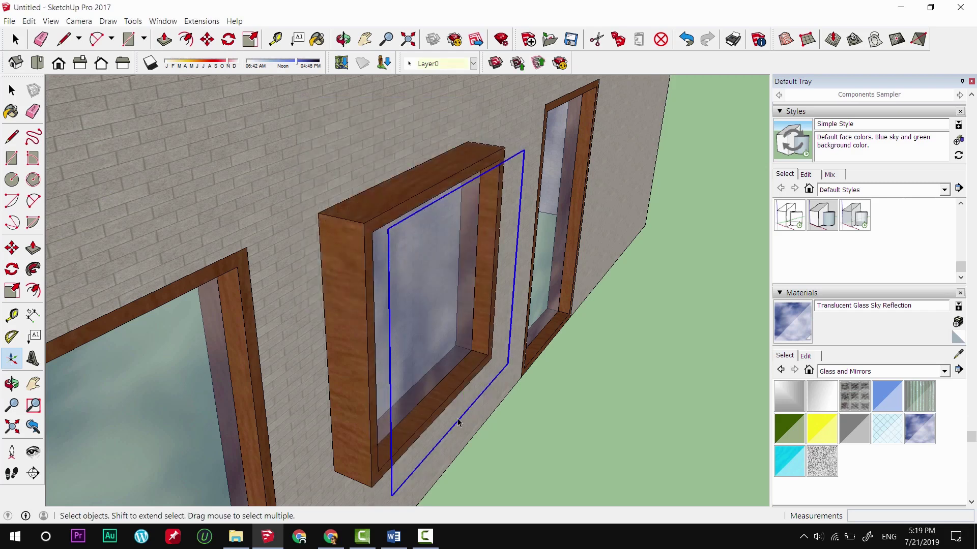
{"action": "scroll", "coordinate": [393, 236], "scroll_direction": "down", "scroll_amount": 2}
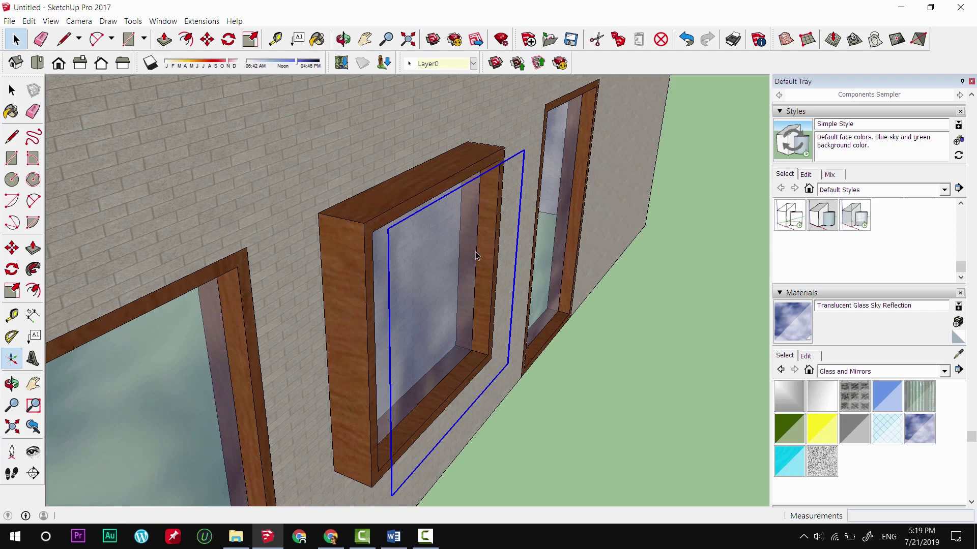
{"action": "scroll", "coordinate": [427, 264], "scroll_direction": "down", "scroll_amount": 3}
{"action": "middle_click_drag", "start_coordinate": [427, 264], "coordinate": [435, 281]}
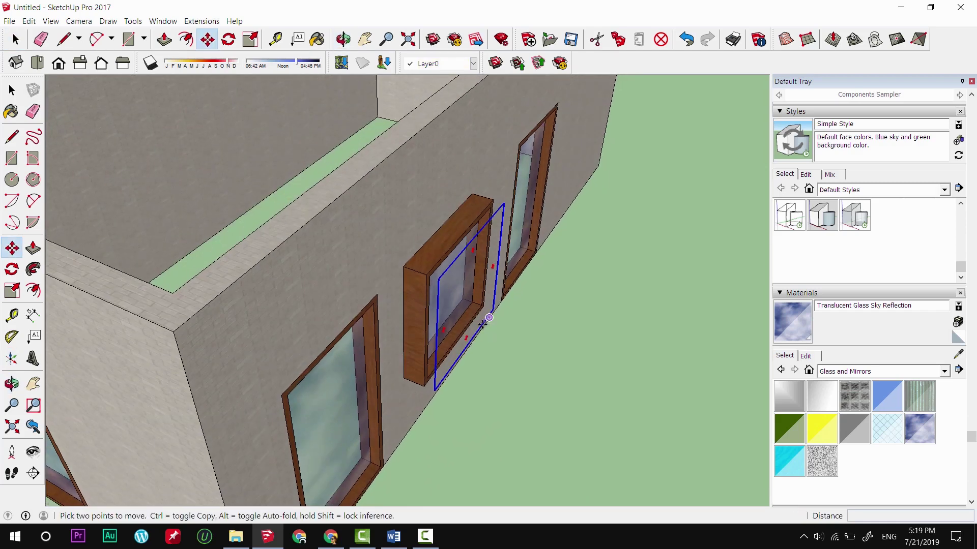
Move the window frame 0.93m out from the wall onto the ground, then select the outline lines beside it
{"action": "left_click", "coordinate": [446, 281]}
{"action": "key", "text": "m"}
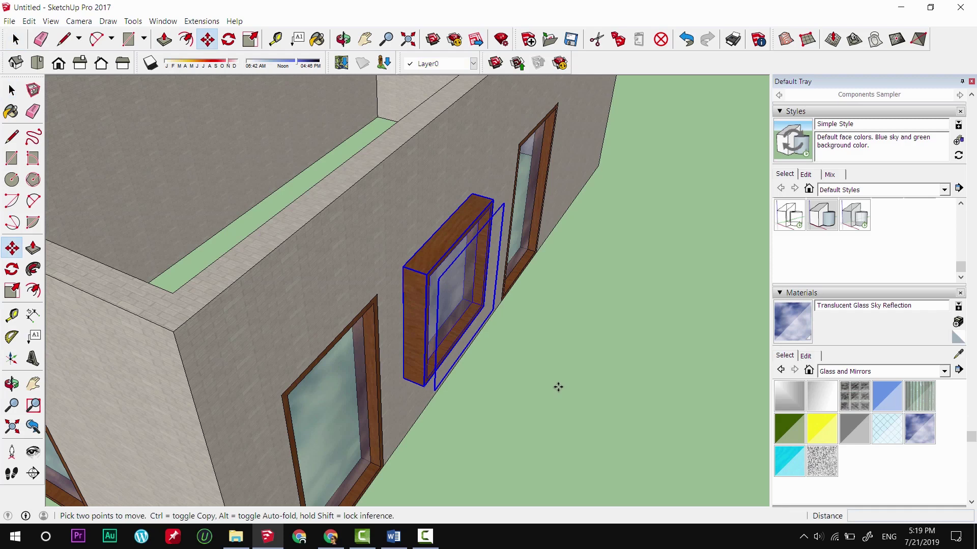
{"action": "left_click", "coordinate": [558, 387]}
{"action": "left_click", "coordinate": [631, 400]}
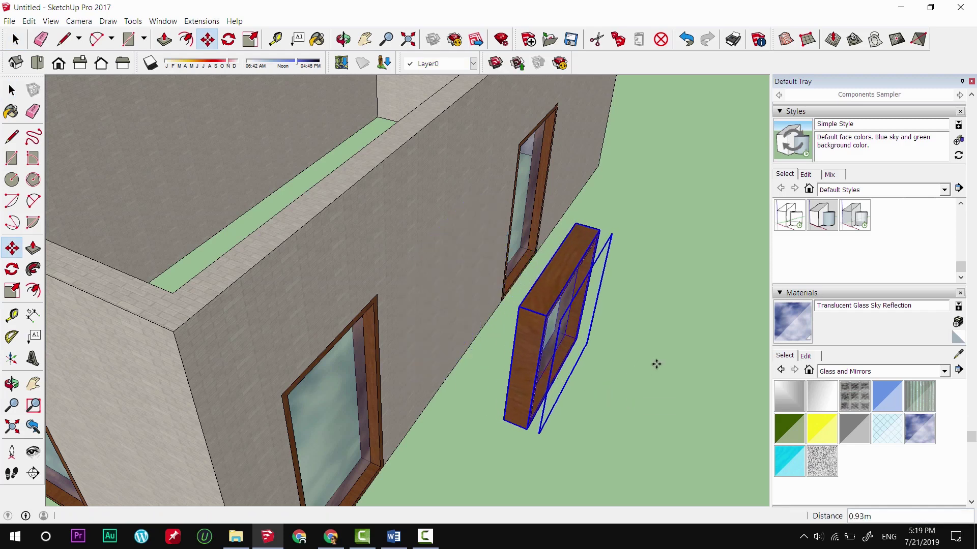
{"action": "key", "text": "space"}
{"action": "left_click", "coordinate": [542, 256]}
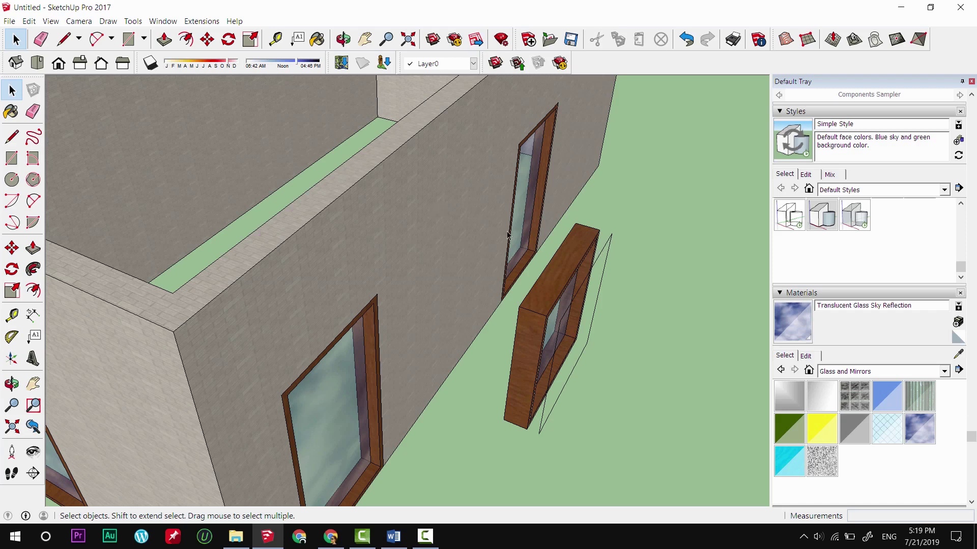
{"action": "scroll", "coordinate": [502, 249], "scroll_direction": "up", "scroll_amount": 2}
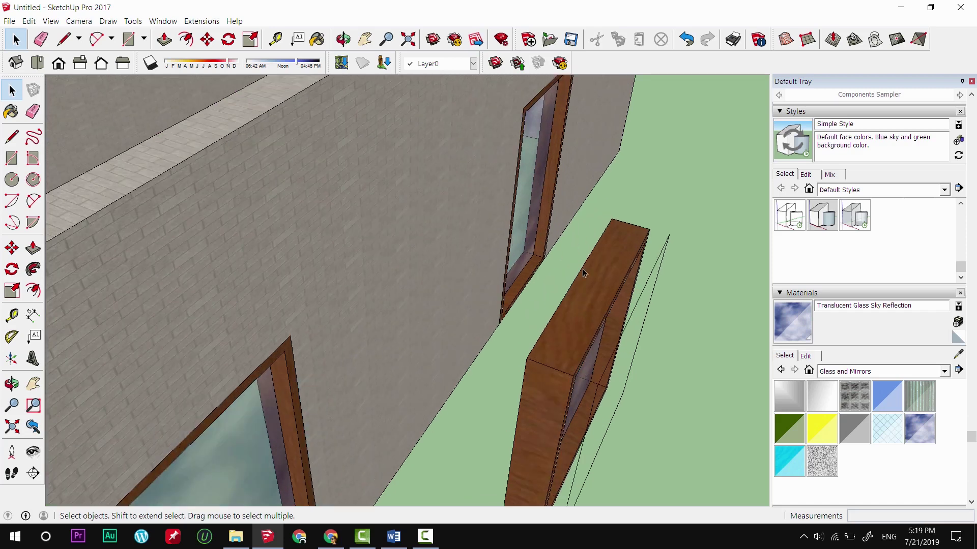
{"action": "left_click", "coordinate": [662, 264]}
{"action": "key", "text": "m"}
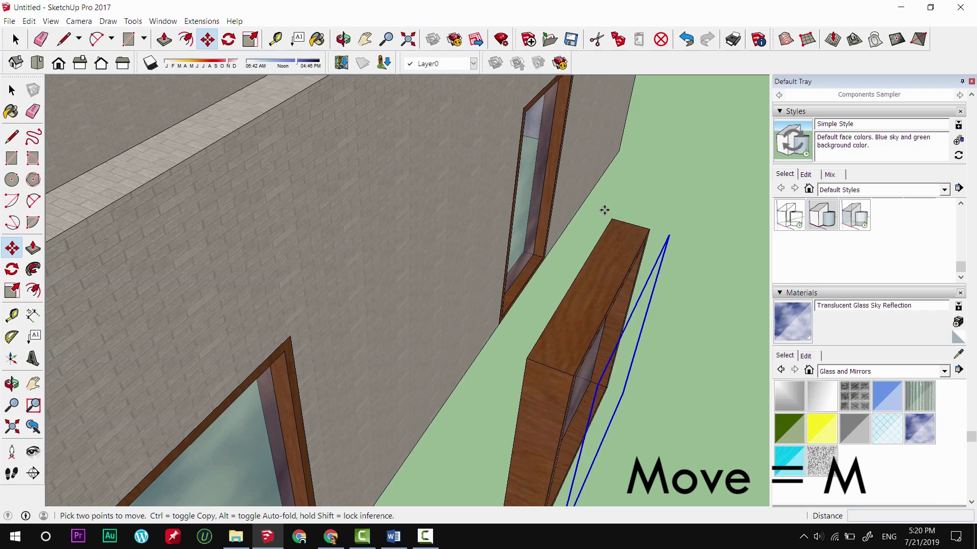
Copy the outline lines to the left and rotate the copy
{"action": "left_click", "coordinate": [668, 236]}
{"action": "key", "text": "ctrl"}
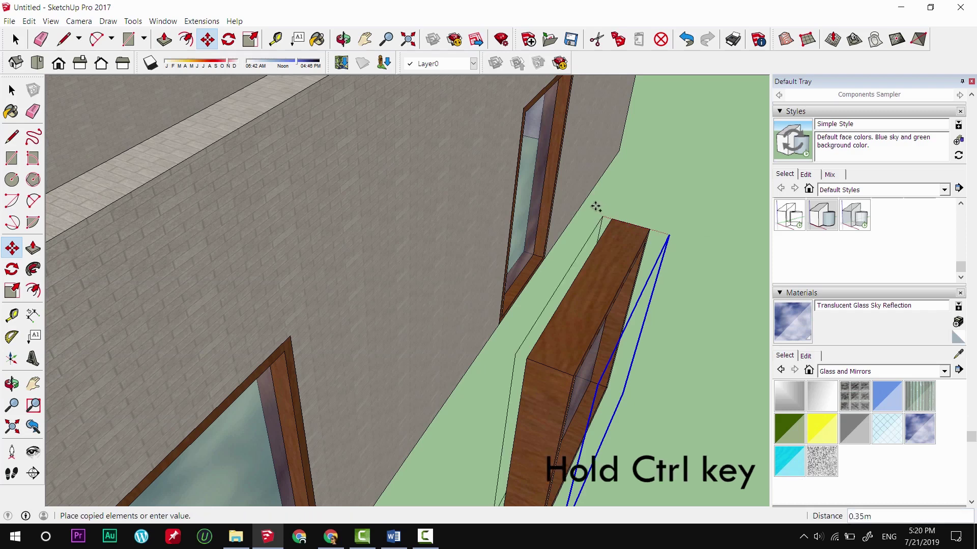
{"action": "left_click", "coordinate": [589, 215]}
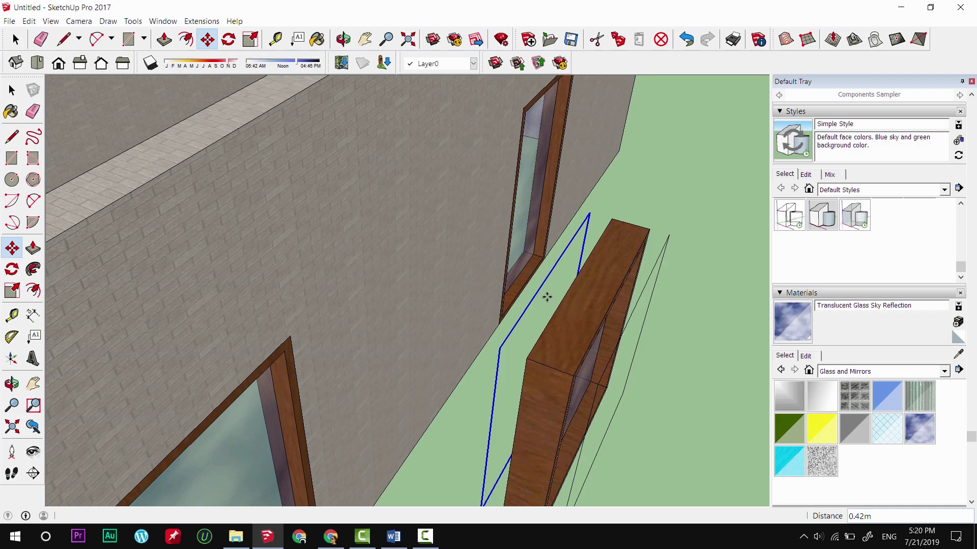
{"action": "mouse_move", "coordinate": [546, 299]}
{"action": "middle_mouse_down"}
{"action": "mouse_move", "coordinate": [576, 302]}
{"action": "mouse_move", "coordinate": [555, 305]}
{"action": "middle_mouse_up"}
{"action": "scroll", "coordinate": [493, 254], "scroll_direction": "down", "scroll_amount": 2}
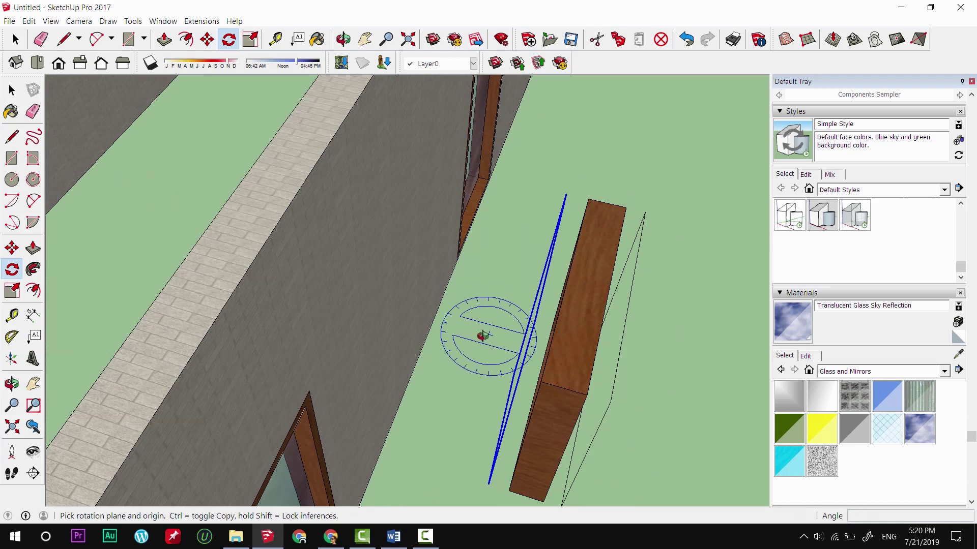
{"action": "scroll", "coordinate": [483, 331], "scroll_direction": "down", "scroll_amount": 2}
{"action": "scroll", "coordinate": [485, 384], "scroll_direction": "down", "scroll_amount": 1}
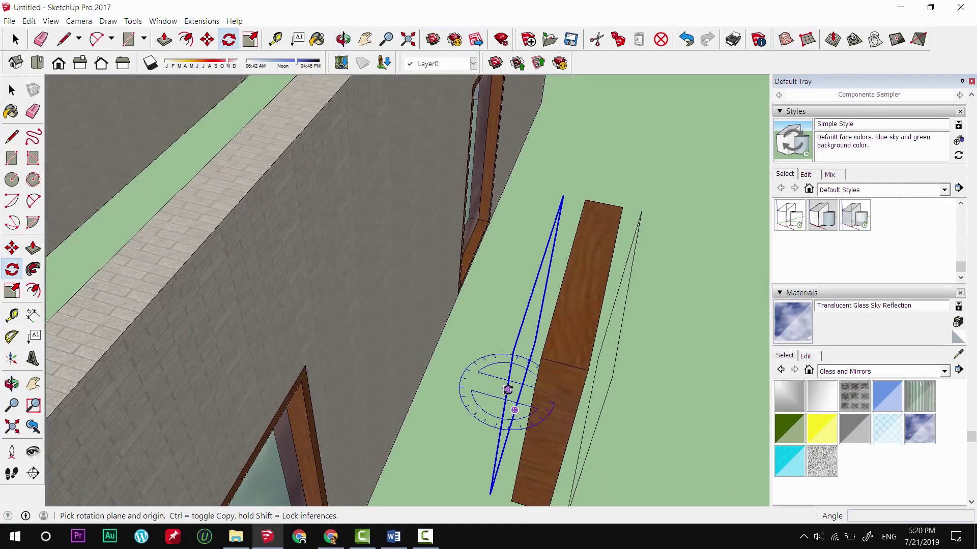
{"action": "left_click_drag", "start_coordinate": [514, 410], "coordinate": [483, 399]}
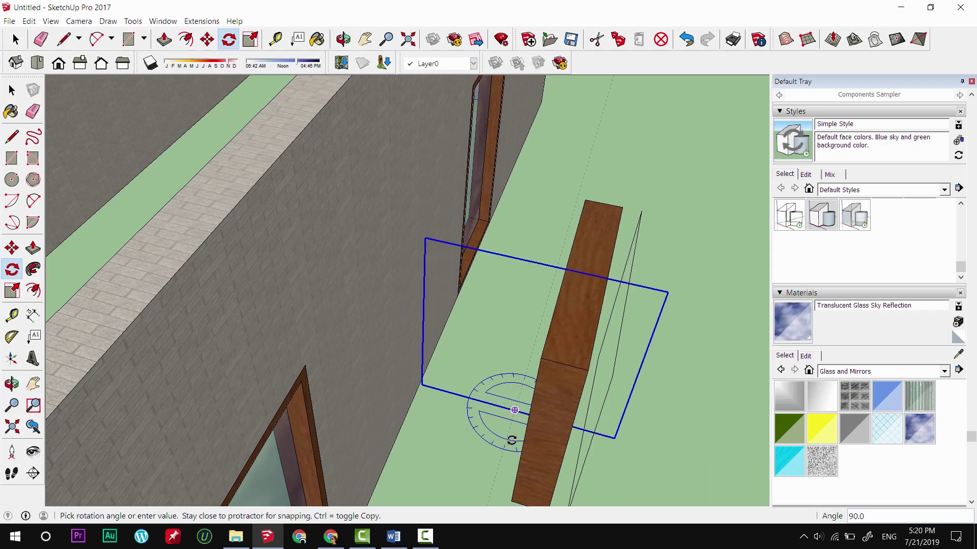
{"action": "left_click", "coordinate": [509, 389]}
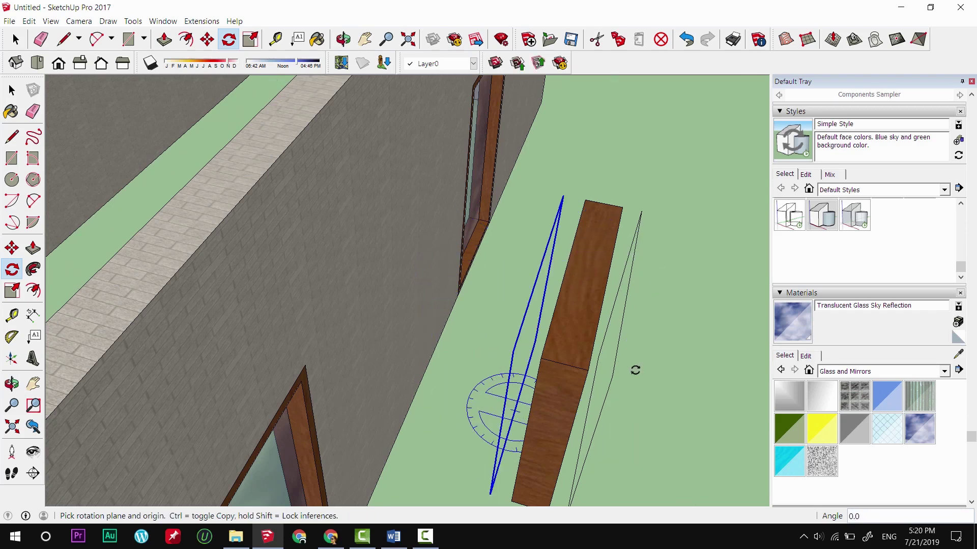
{"action": "key", "text": "space"}
{"action": "scroll", "coordinate": [537, 262], "scroll_direction": "up", "scroll_amount": 1}
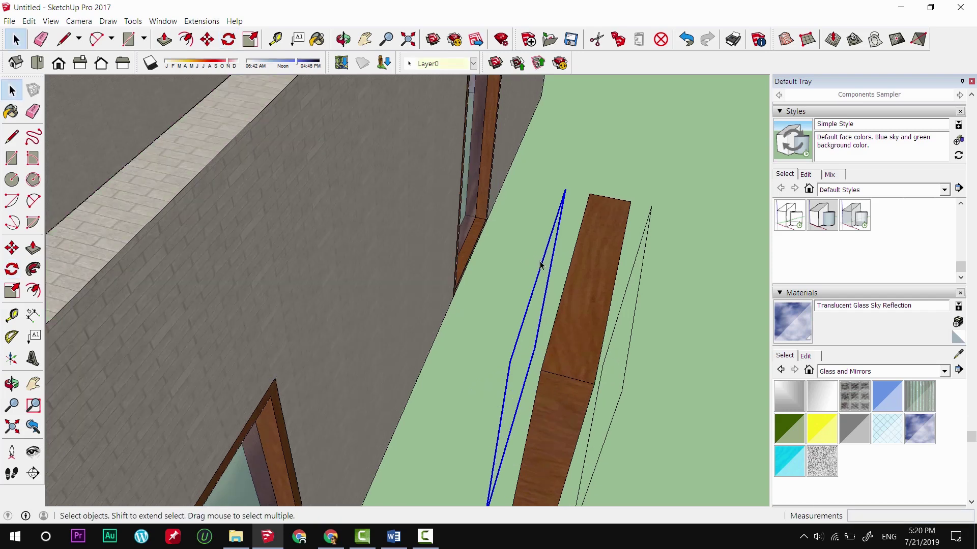
{"action": "scroll", "coordinate": [541, 268], "scroll_direction": "up", "scroll_amount": 1}
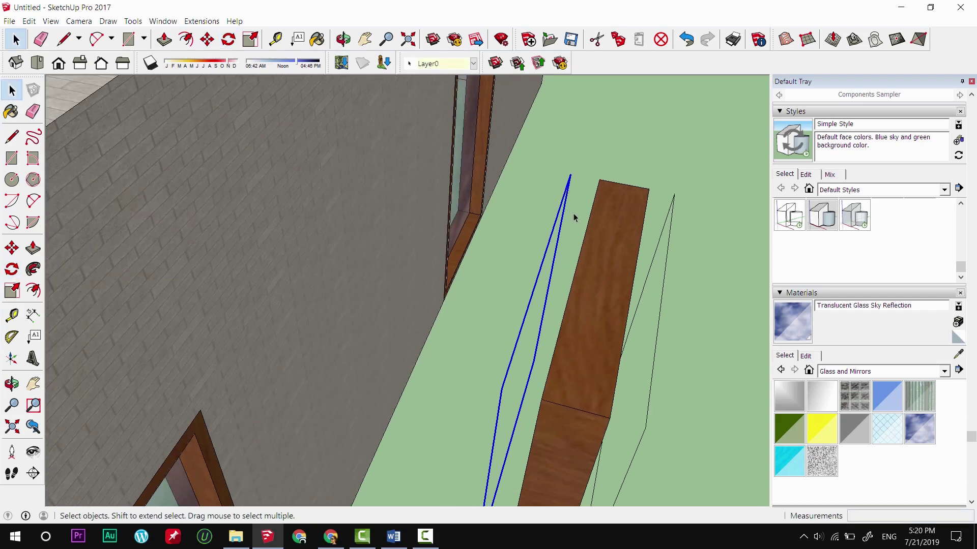
Remove the rotated copy and move the outline 0.10m onto the frame's right edge
{"action": "key", "text": "m"}
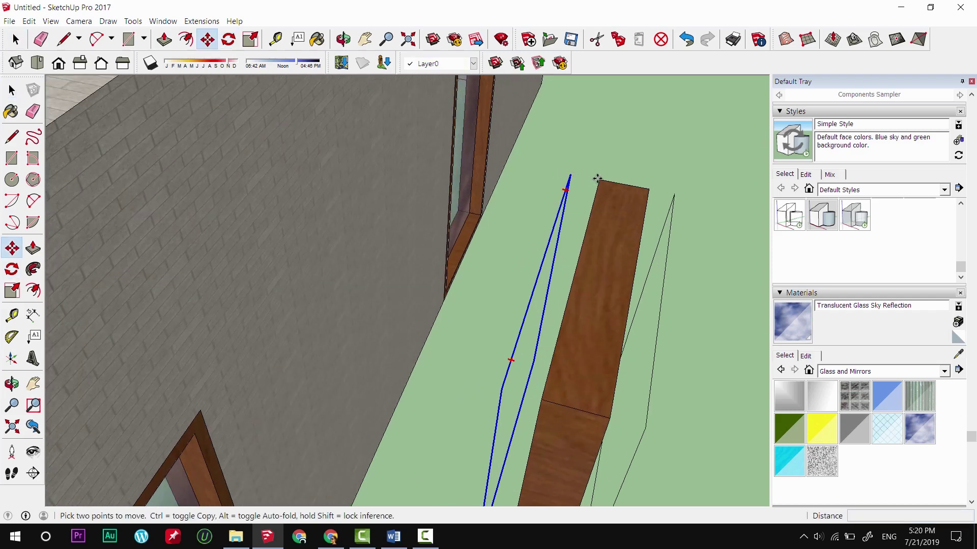
{"action": "key", "text": "space"}
{"action": "scroll", "coordinate": [596, 179], "scroll_direction": "up", "scroll_amount": 1}
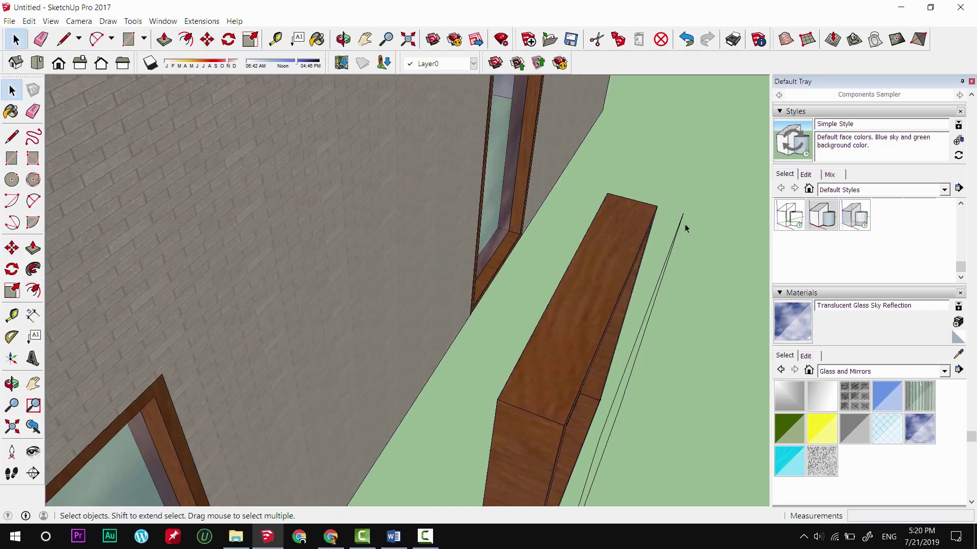
{"action": "left_click", "coordinate": [675, 234]}
{"action": "key", "text": "m"}
{"action": "left_click", "coordinate": [682, 213]}
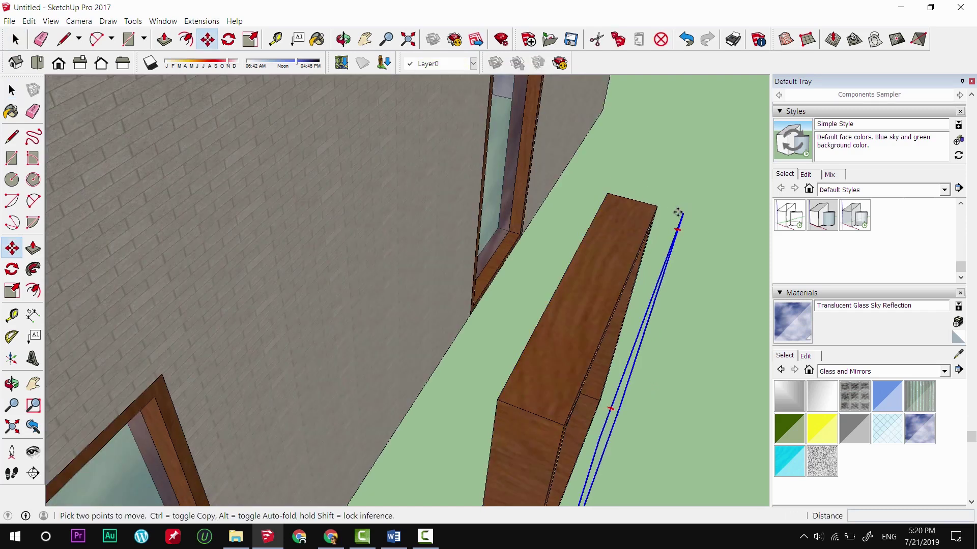
{"action": "left_click", "coordinate": [656, 207]}
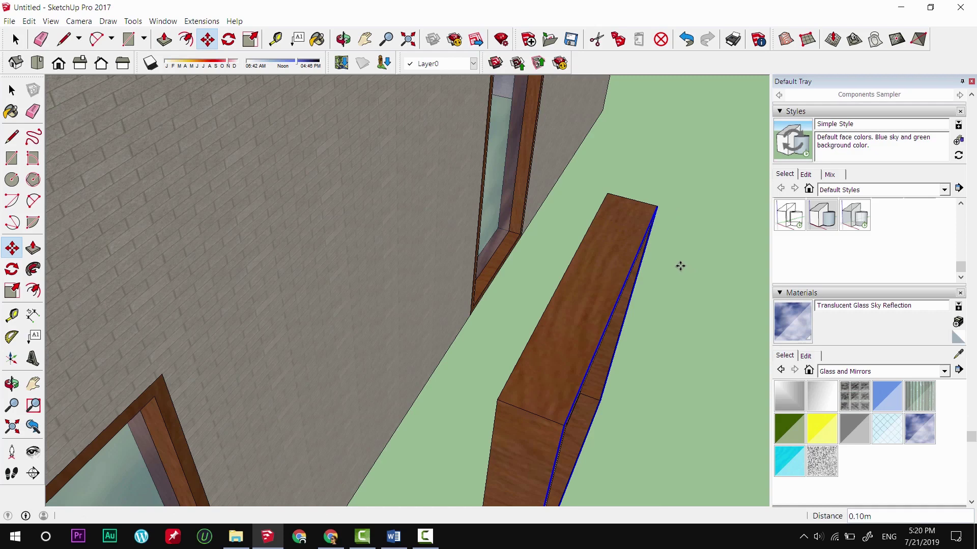
{"action": "mouse_move", "coordinate": [576, 236]}
{"action": "middle_mouse_down"}
{"action": "mouse_move", "coordinate": [500, 179]}
{"action": "mouse_move", "coordinate": [513, 213]}
{"action": "mouse_move", "coordinate": [608, 243]}
{"action": "mouse_move", "coordinate": [541, 252]}
{"action": "mouse_move", "coordinate": [564, 337]}
{"action": "middle_mouse_up"}
Make the whole frame a component named 'window 1.2m' that glues to any face and cuts an opening
{"action": "left_click_drag", "start_coordinate": [468, 357], "coordinate": [480, 369]}
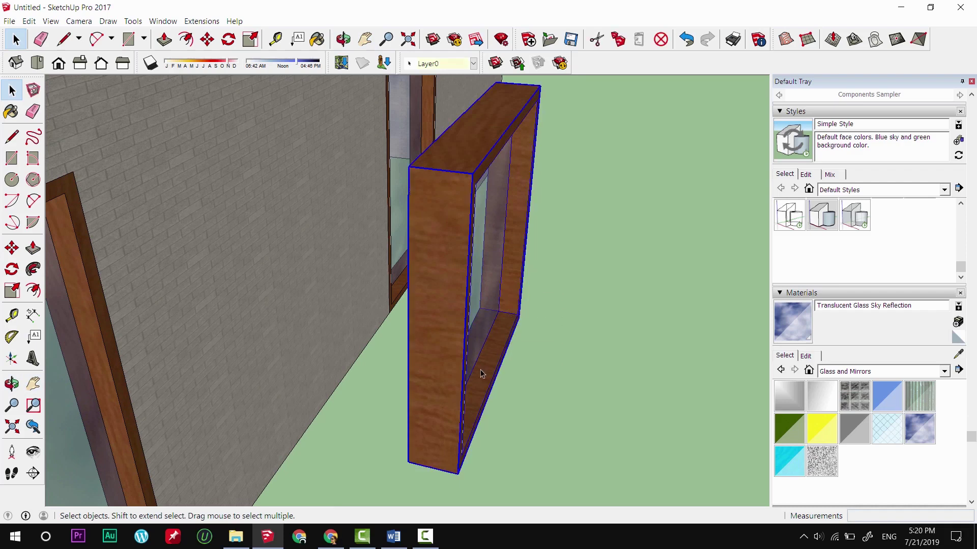
{"action": "right_click", "coordinate": [445, 245]}
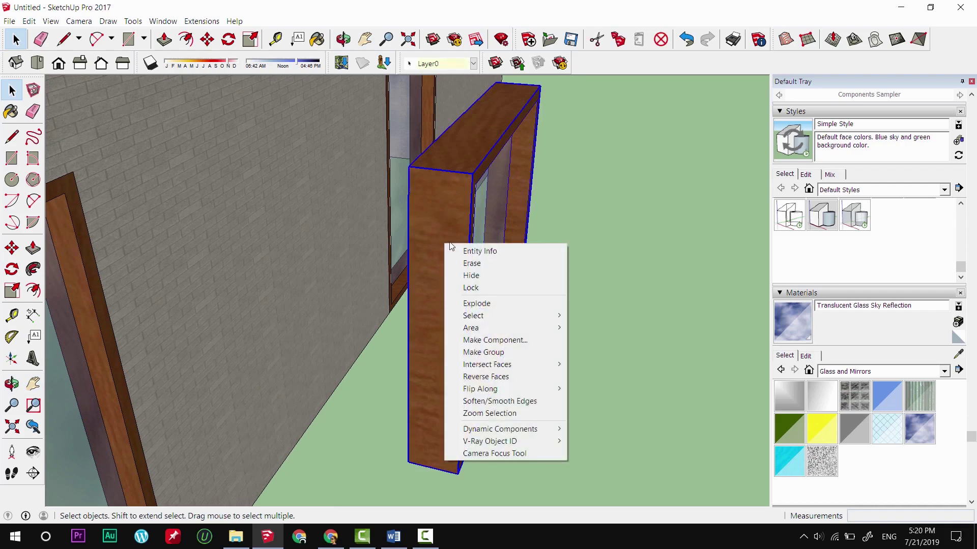
{"action": "left_click", "coordinate": [487, 341]}
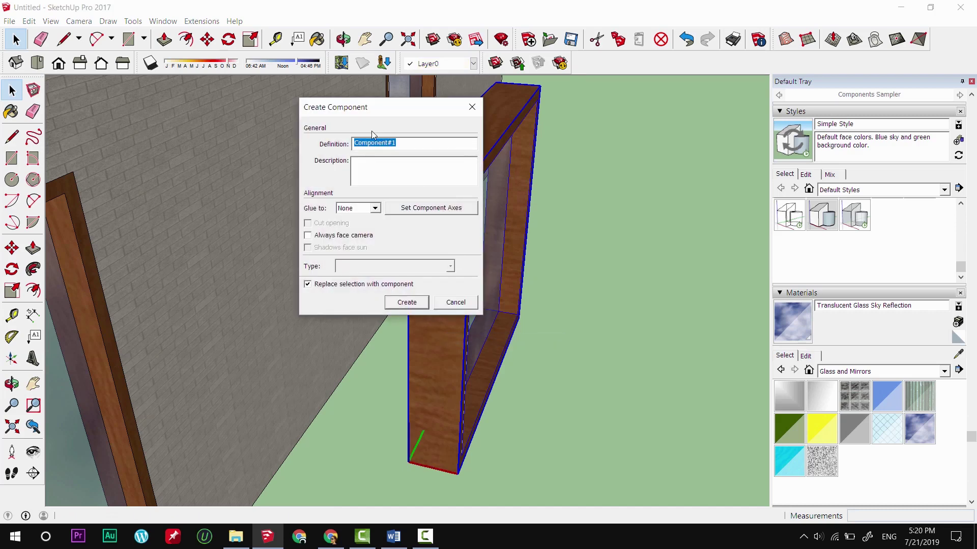
{"action": "type", "text": "window 1"}
{"action": "type", "text": ".2m"}
{"action": "left_click", "coordinate": [359, 208]}
{"action": "left_click", "coordinate": [334, 228]}
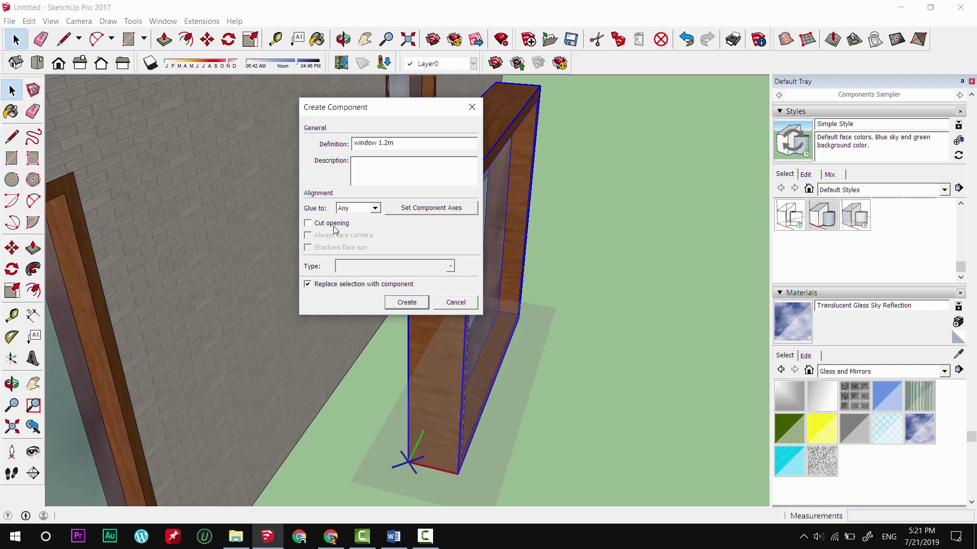
Set its axes at the window's bottom corner, red along the bottom edge, green upward, and create it
{"action": "left_click", "coordinate": [422, 208]}
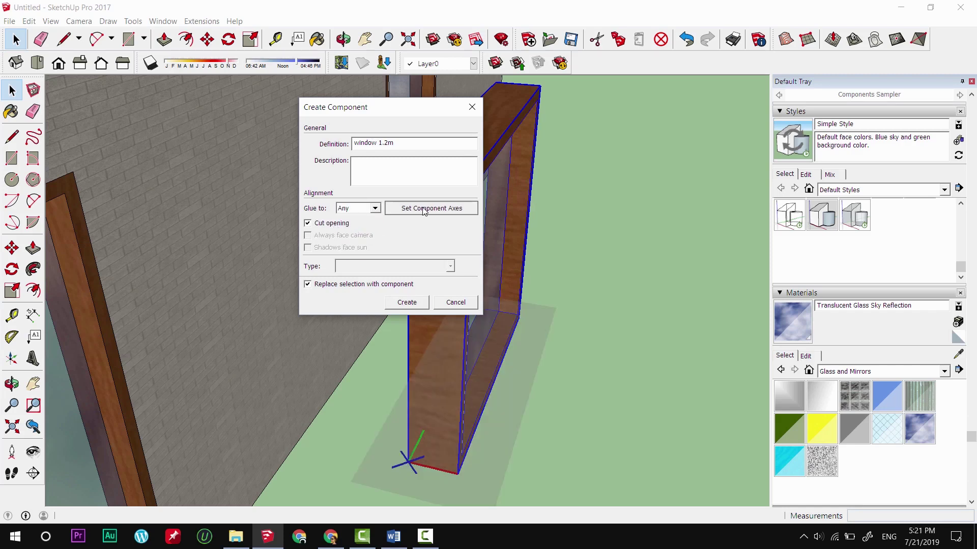
{"action": "middle_click_drag", "start_coordinate": [556, 277], "coordinate": [285, 234]}
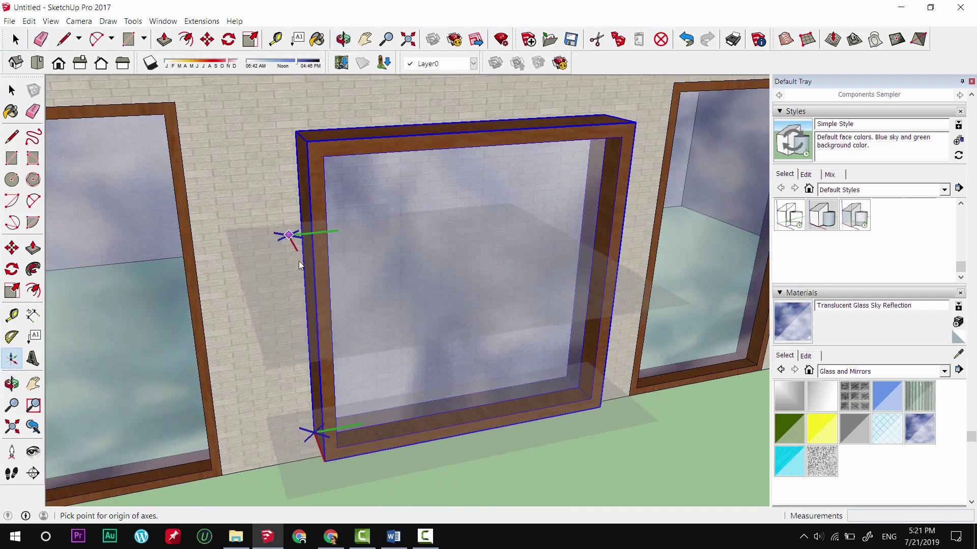
{"action": "left_click", "coordinate": [471, 432]}
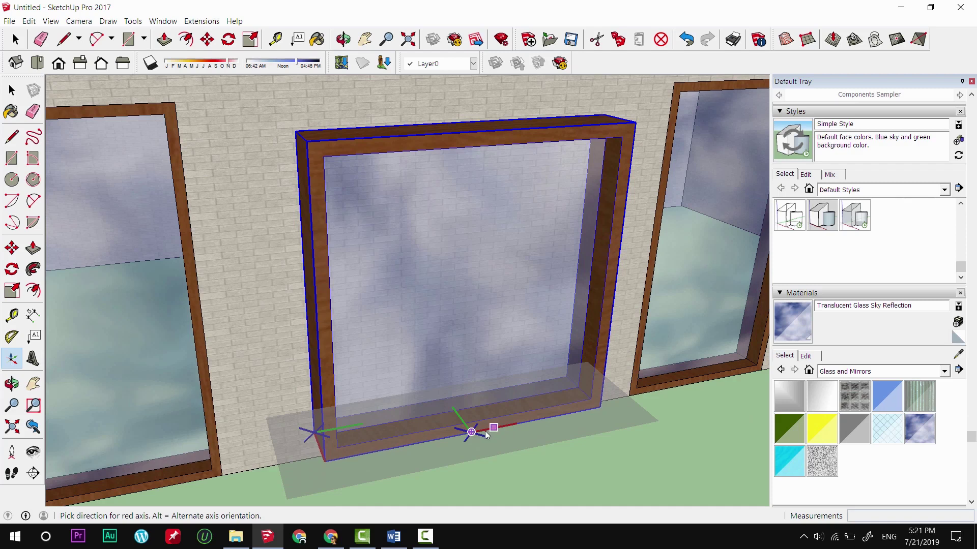
{"action": "left_click", "coordinate": [518, 423]}
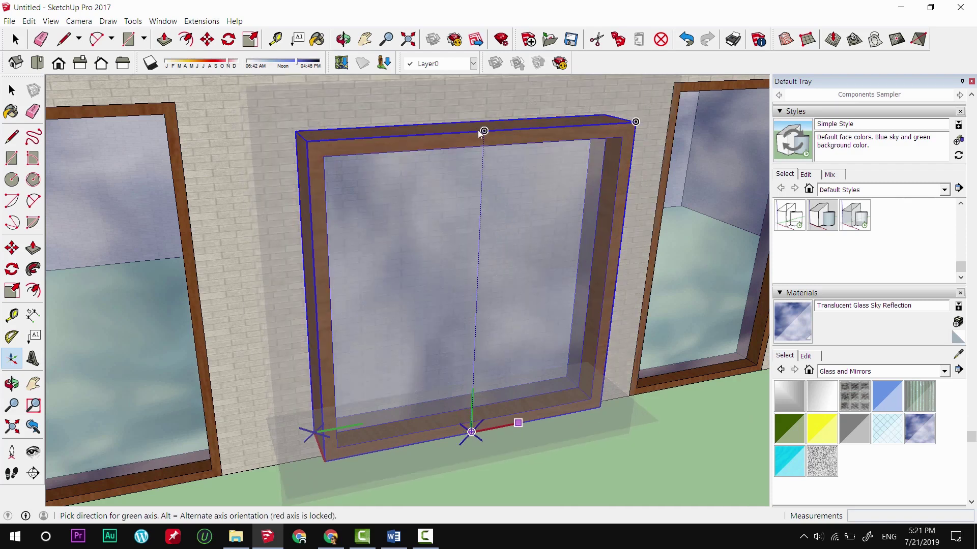
{"action": "left_click", "coordinate": [480, 132]}
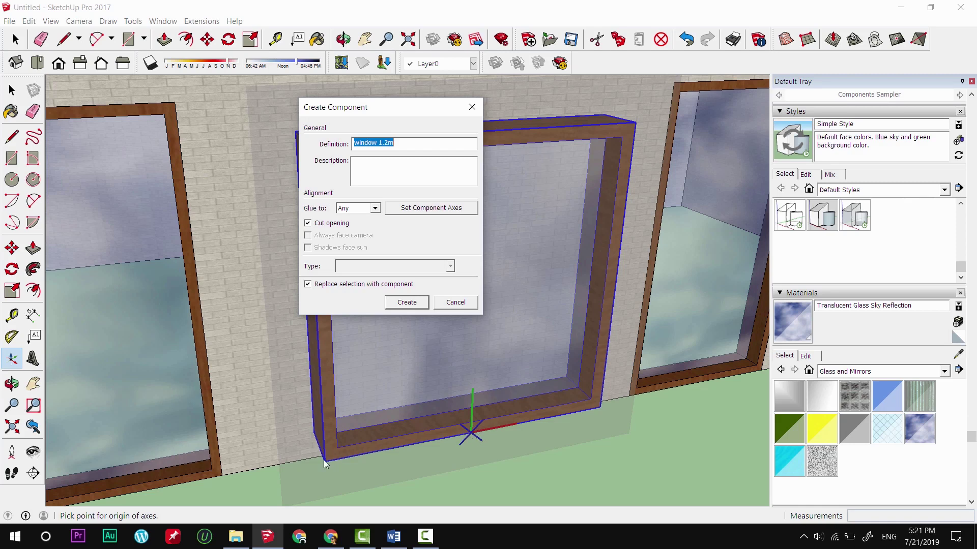
{"action": "left_click", "coordinate": [406, 301]}
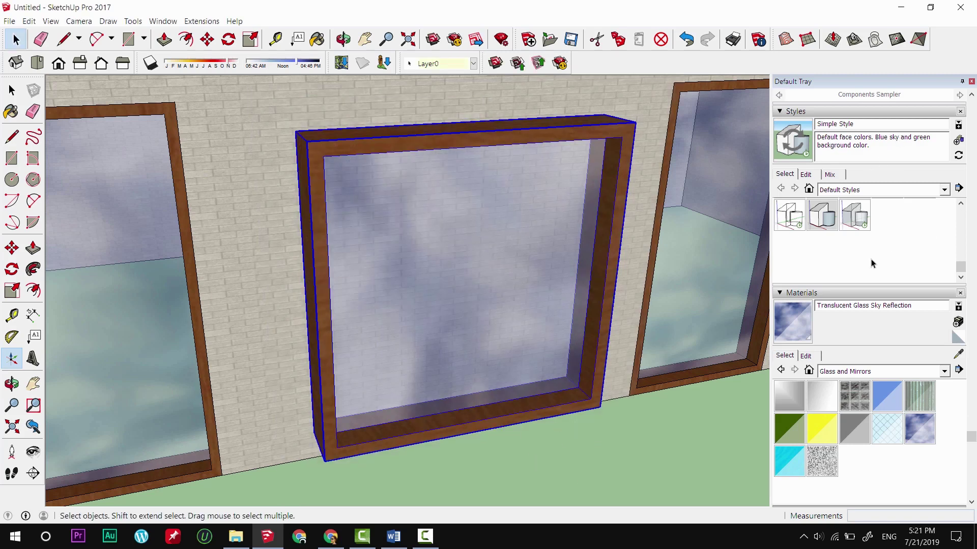
Delete the original window and bring a fresh window 1.2m copy into the model
{"action": "scroll", "coordinate": [871, 342], "scroll_direction": "down", "scroll_amount": 1}
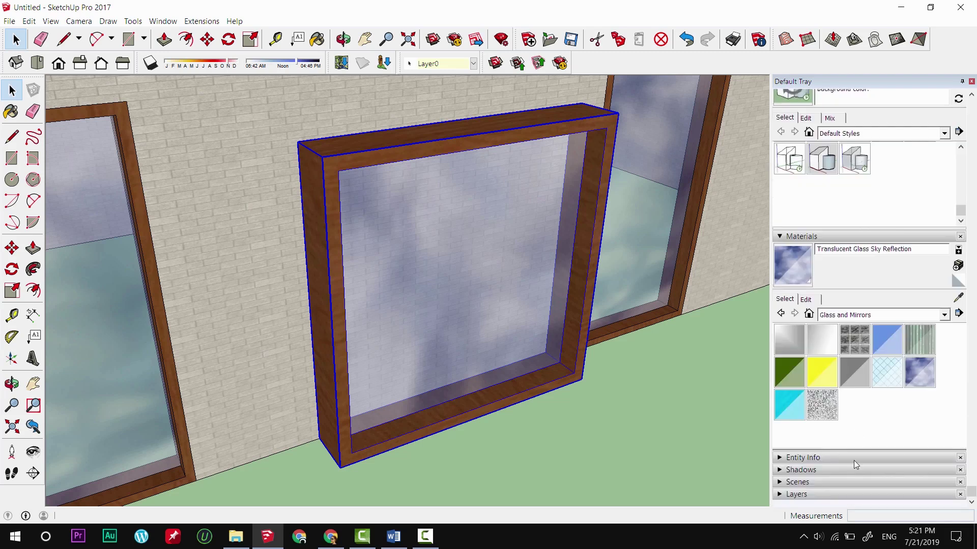
{"action": "scroll", "coordinate": [822, 486], "scroll_direction": "up", "scroll_amount": 5}
{"action": "scroll", "coordinate": [824, 488], "scroll_direction": "up", "scroll_amount": 3}
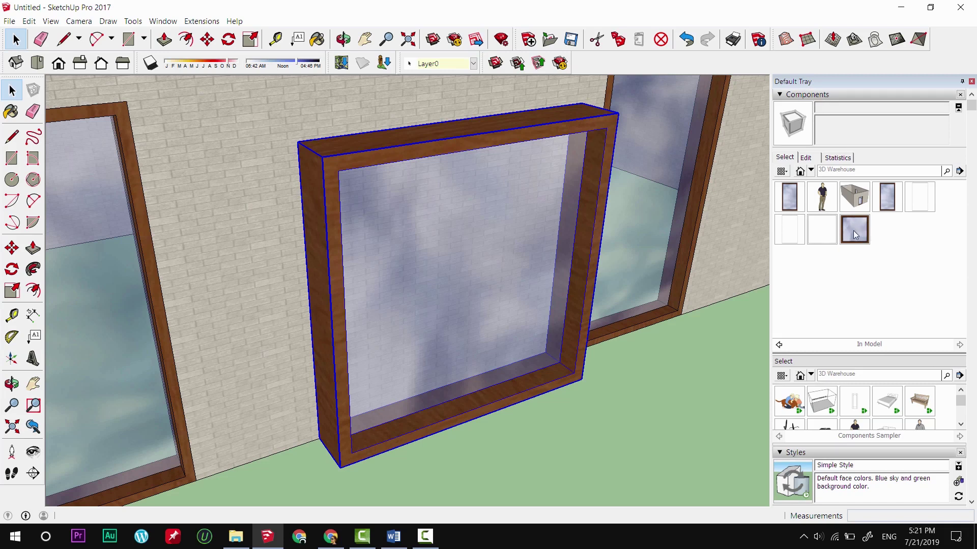
{"action": "mouse_move", "coordinate": [488, 219]}
{"action": "middle_mouse_down"}
{"action": "mouse_move", "coordinate": [625, 207]}
{"action": "mouse_move", "coordinate": [557, 284]}
{"action": "middle_mouse_up"}
{"action": "left_click", "coordinate": [538, 355]}
{"action": "left_click", "coordinate": [479, 322]}
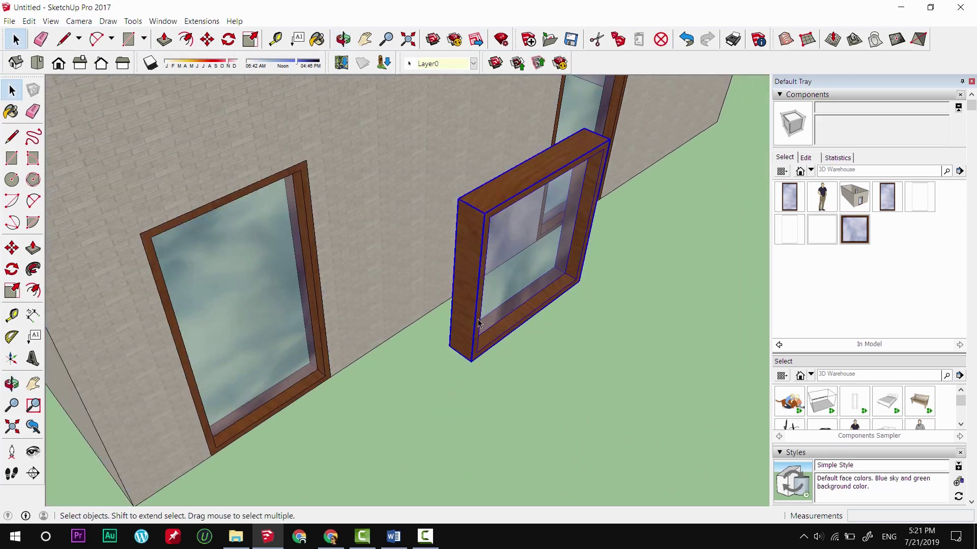
{"action": "key", "text": "Delete"}
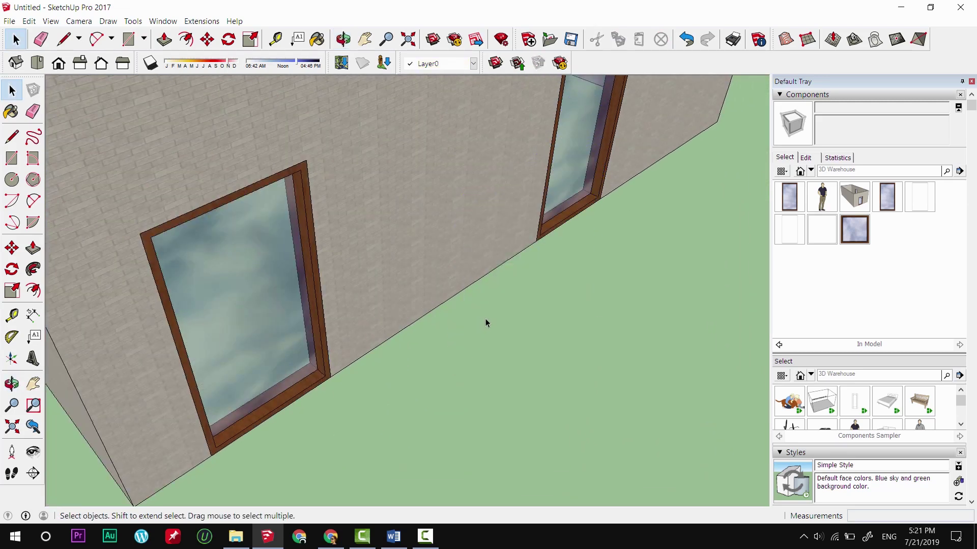
{"action": "left_click", "coordinate": [854, 237]}
{"action": "mouse_move", "coordinate": [444, 247]}
{"action": "middle_mouse_down"}
{"action": "mouse_move", "coordinate": [458, 250]}
{"action": "mouse_move", "coordinate": [401, 249]}
{"action": "middle_mouse_up"}
Place the window 1.2m copy on the front wall
{"action": "scroll", "coordinate": [427, 247], "scroll_direction": "down", "scroll_amount": 3}
{"action": "scroll", "coordinate": [453, 244], "scroll_direction": "down", "scroll_amount": 3}
{"action": "scroll", "coordinate": [420, 252], "scroll_direction": "down", "scroll_amount": 3}
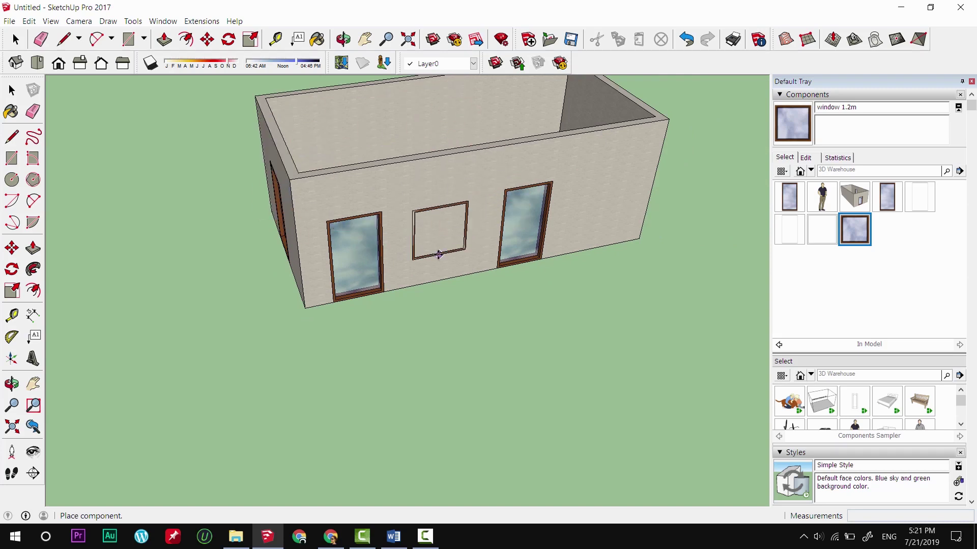
{"action": "scroll", "coordinate": [438, 254], "scroll_direction": "up", "scroll_amount": 2}
{"action": "scroll", "coordinate": [447, 259], "scroll_direction": "up", "scroll_amount": 2}
{"action": "scroll", "coordinate": [456, 245], "scroll_direction": "up", "scroll_amount": 2}
{"action": "scroll", "coordinate": [454, 275], "scroll_direction": "up", "scroll_amount": 1}
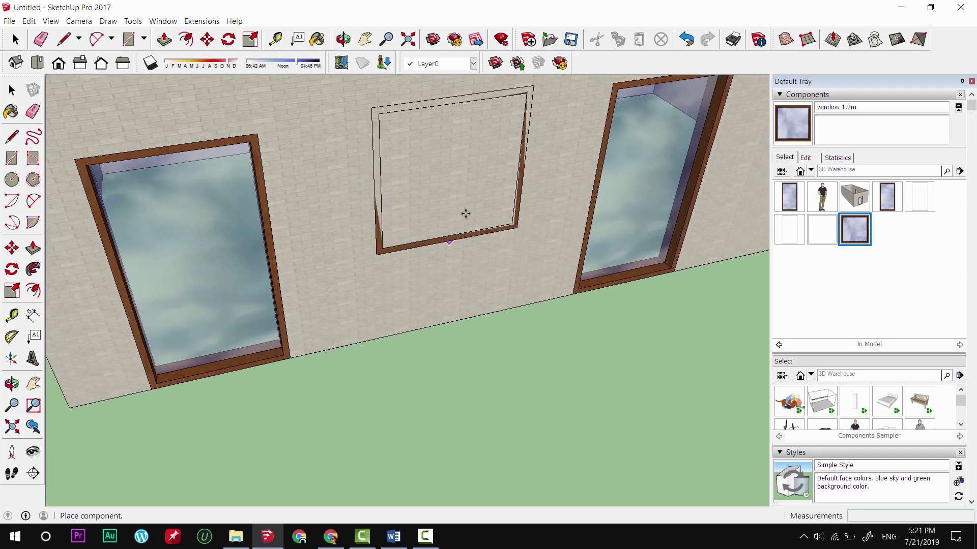
{"action": "scroll", "coordinate": [465, 214], "scroll_direction": "down", "scroll_amount": 2}
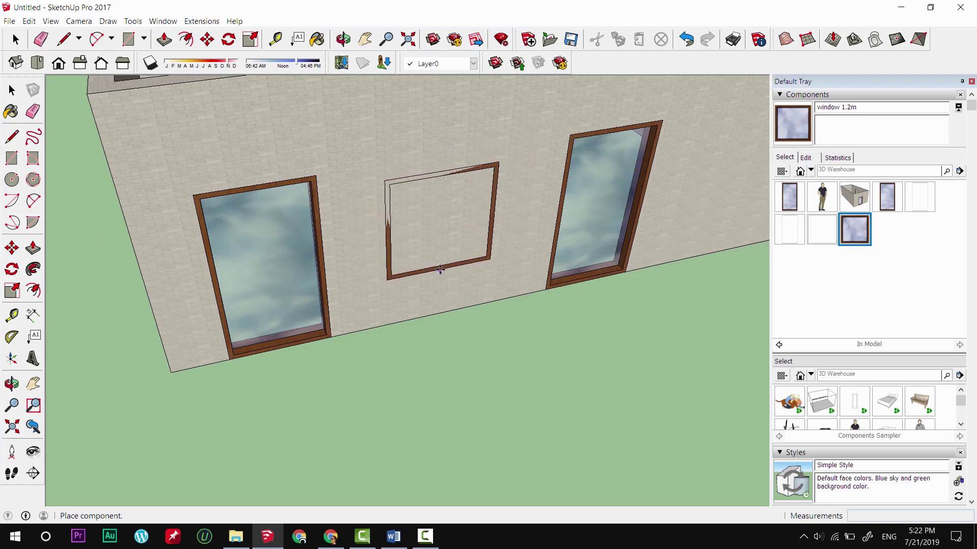
{"action": "scroll", "coordinate": [429, 257], "scroll_direction": "down", "scroll_amount": 1}
{"action": "scroll", "coordinate": [443, 264], "scroll_direction": "down", "scroll_amount": 1}
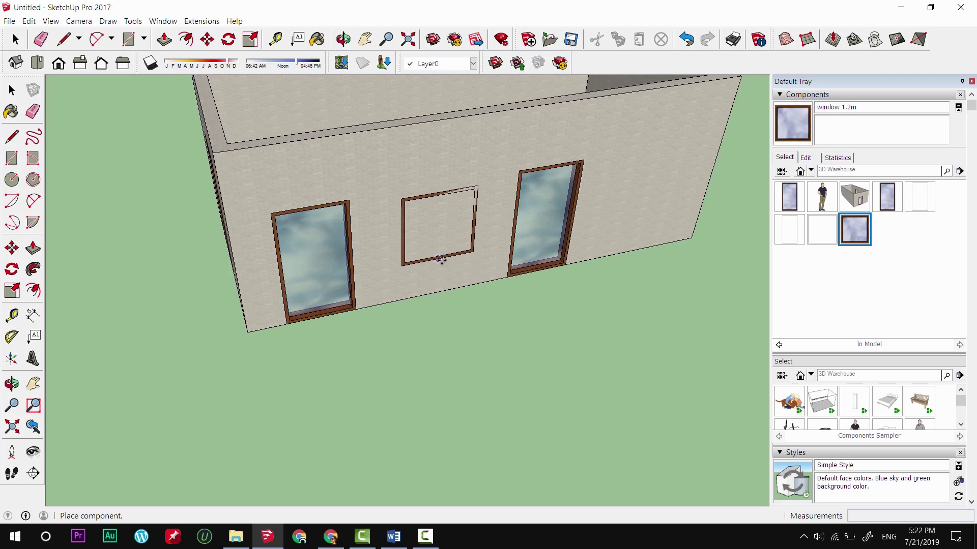
{"action": "mouse_move", "coordinate": [512, 224]}
{"action": "middle_mouse_down"}
{"action": "mouse_move", "coordinate": [516, 238]}
{"action": "mouse_move", "coordinate": [419, 246]}
{"action": "middle_mouse_up"}
{"action": "scroll", "coordinate": [447, 288], "scroll_direction": "up", "scroll_amount": 2}
{"action": "middle_click_drag", "start_coordinate": [447, 288], "coordinate": [475, 292]}
{"action": "left_click", "coordinate": [475, 294]}
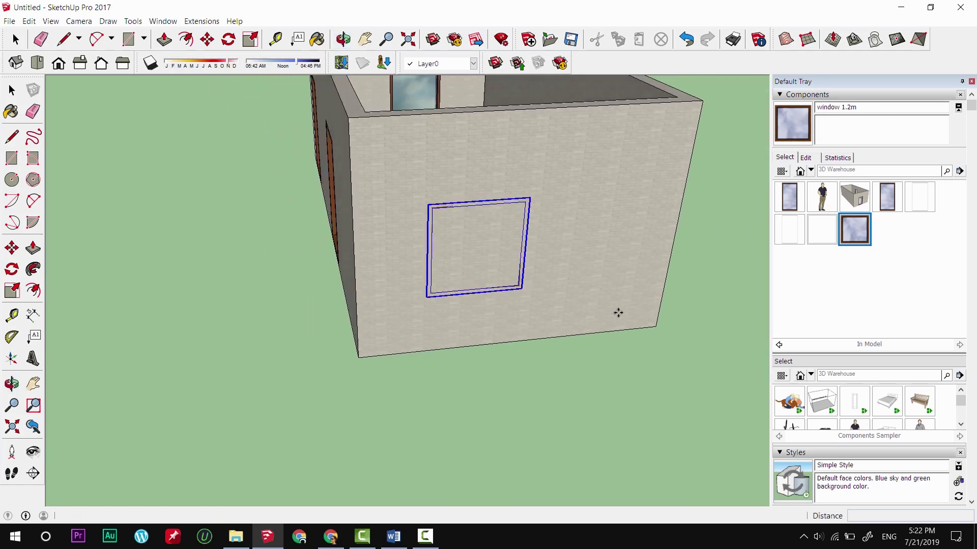
Delete the window copy placed outside the wall group
{"action": "key", "text": "m"}
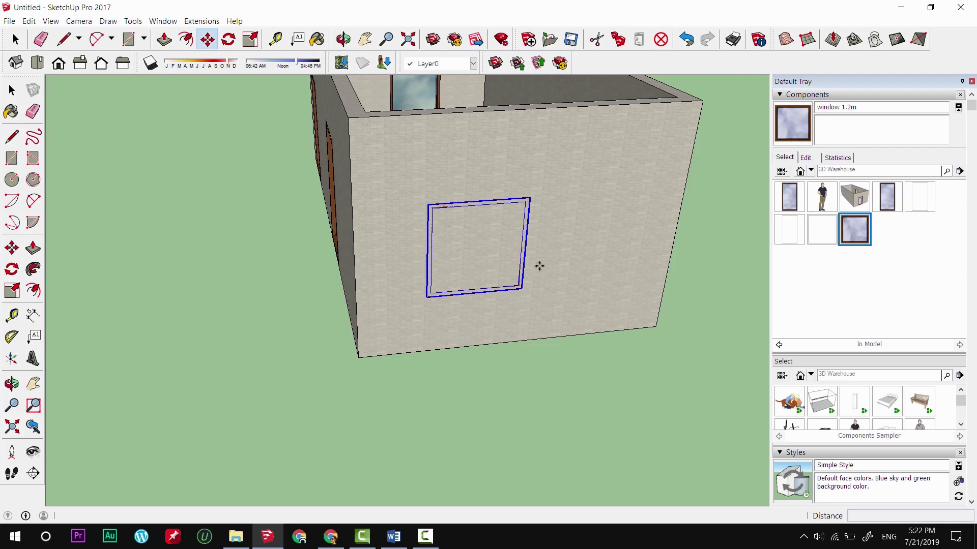
{"action": "key", "text": "Delete"}
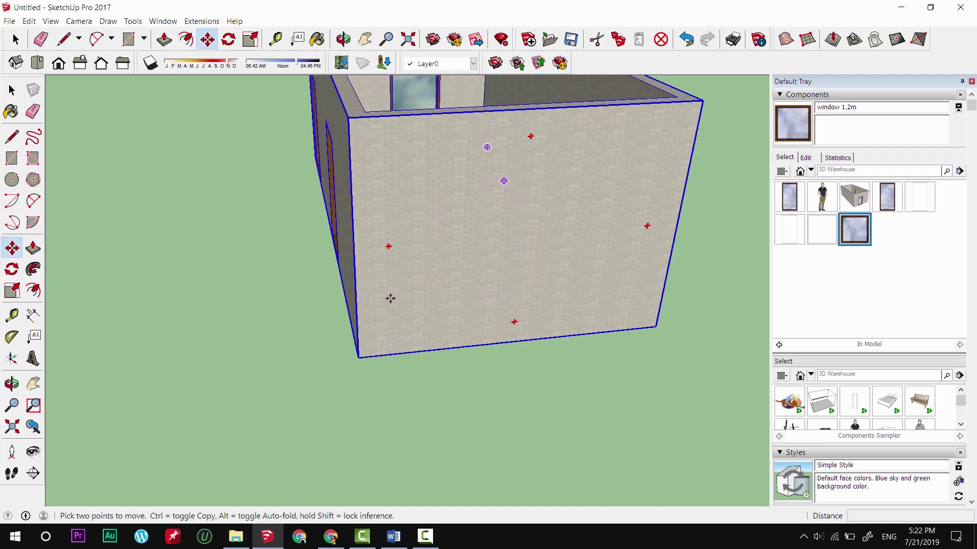
{"action": "key", "text": "space"}
{"action": "scroll", "coordinate": [555, 253], "scroll_direction": "down", "scroll_amount": 1}
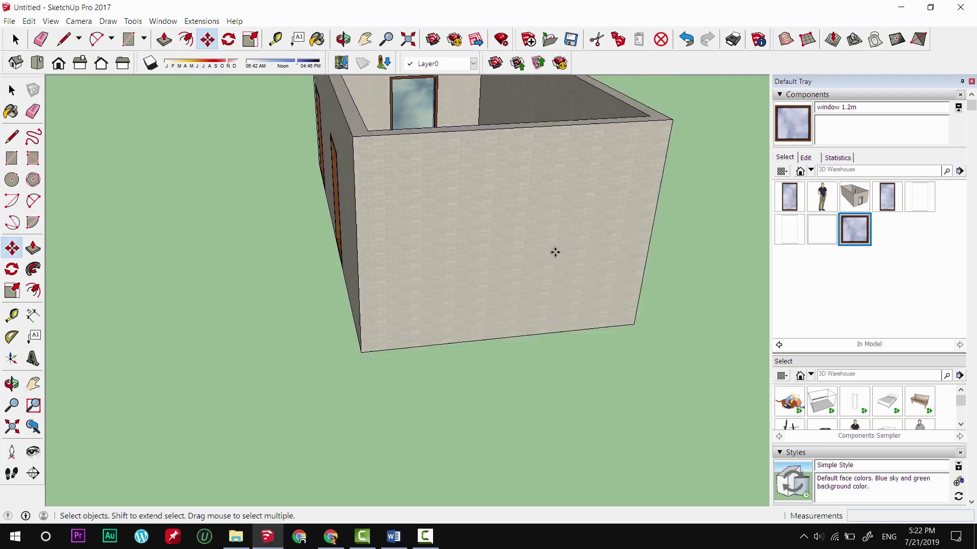
{"action": "key", "text": "space"}
Open the wall group for editing and place window 1.2m on the end wall
{"action": "left_click", "coordinate": [477, 166]}
{"action": "scroll", "coordinate": [381, 307], "scroll_direction": "down", "scroll_amount": 2}
{"action": "scroll", "coordinate": [469, 218], "scroll_direction": "up", "scroll_amount": 1}
{"action": "mouse_move", "coordinate": [468, 219]}
{"action": "middle_mouse_down"}
{"action": "mouse_move", "coordinate": [504, 270]}
{"action": "mouse_move", "coordinate": [447, 246]}
{"action": "mouse_move", "coordinate": [449, 292]}
{"action": "mouse_move", "coordinate": [449, 274]}
{"action": "middle_mouse_up"}
{"action": "key", "text": "space"}
{"action": "double_click", "coordinate": [481, 295]}
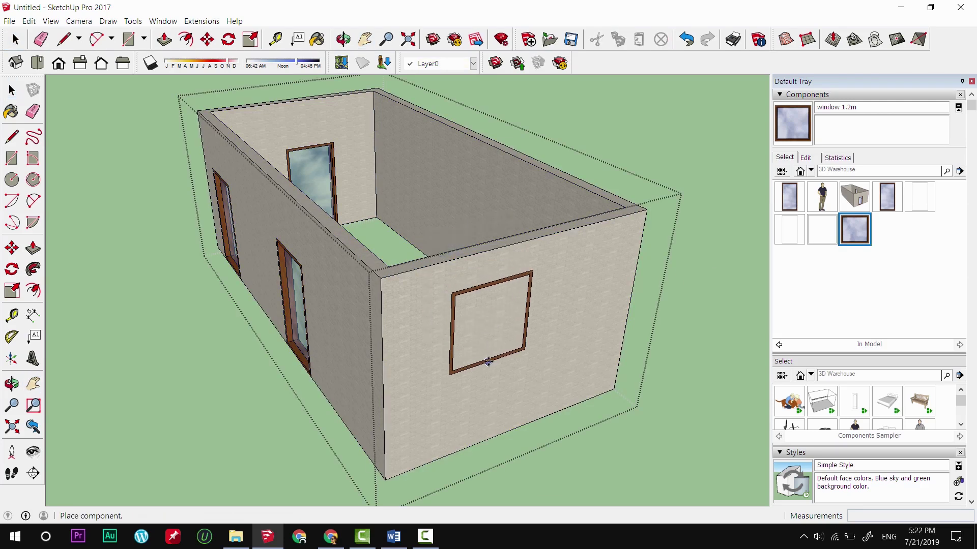
{"action": "left_click", "coordinate": [489, 360]}
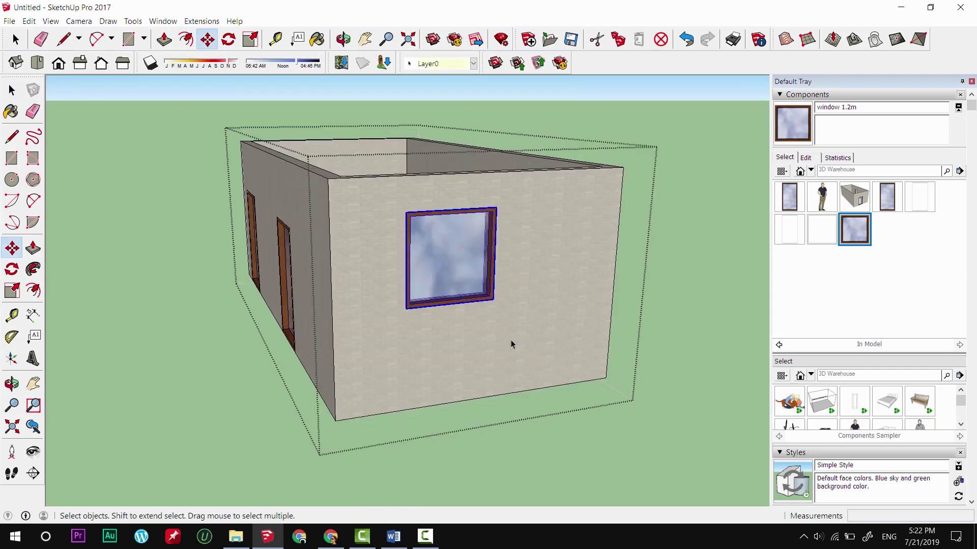
Orbit and zoom out to view the whole house with the new end-wall window
{"action": "mouse_move", "coordinate": [511, 340]}
{"action": "middle_mouse_down"}
{"action": "mouse_move", "coordinate": [483, 338]}
{"action": "mouse_move", "coordinate": [484, 407]}
{"action": "mouse_move", "coordinate": [394, 305]}
{"action": "mouse_move", "coordinate": [469, 351]}
{"action": "middle_mouse_up"}
{"action": "scroll", "coordinate": [470, 351], "scroll_direction": "up", "scroll_amount": 2}
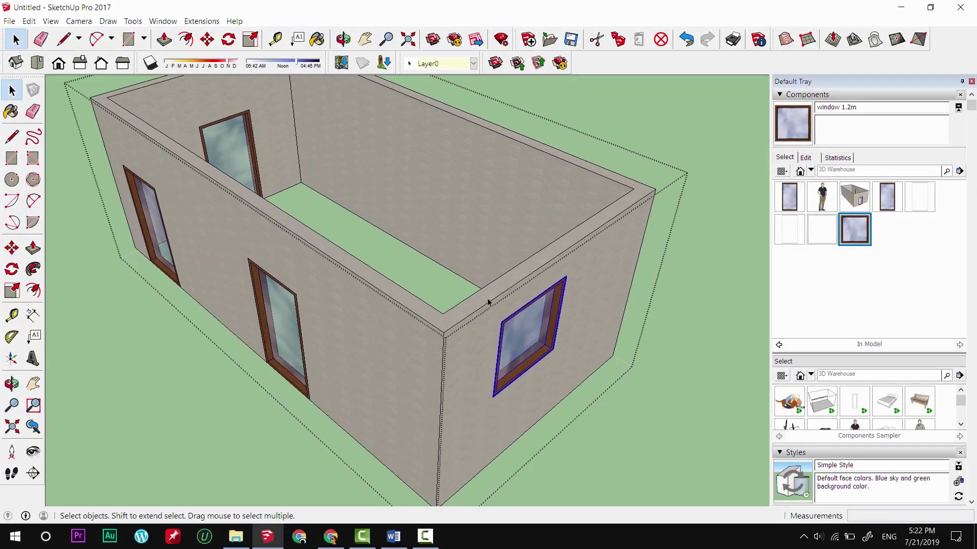
{"action": "scroll", "coordinate": [488, 303], "scroll_direction": "up", "scroll_amount": 2}
{"action": "mouse_move", "coordinate": [489, 303]}
{"action": "middle_mouse_down"}
{"action": "mouse_move", "coordinate": [462, 286]}
{"action": "mouse_move", "coordinate": [512, 240]}
{"action": "mouse_move", "coordinate": [605, 221]}
{"action": "mouse_move", "coordinate": [484, 213]}
{"action": "mouse_move", "coordinate": [365, 297]}
{"action": "middle_mouse_up"}
{"action": "scroll", "coordinate": [380, 331], "scroll_direction": "up", "scroll_amount": 2}
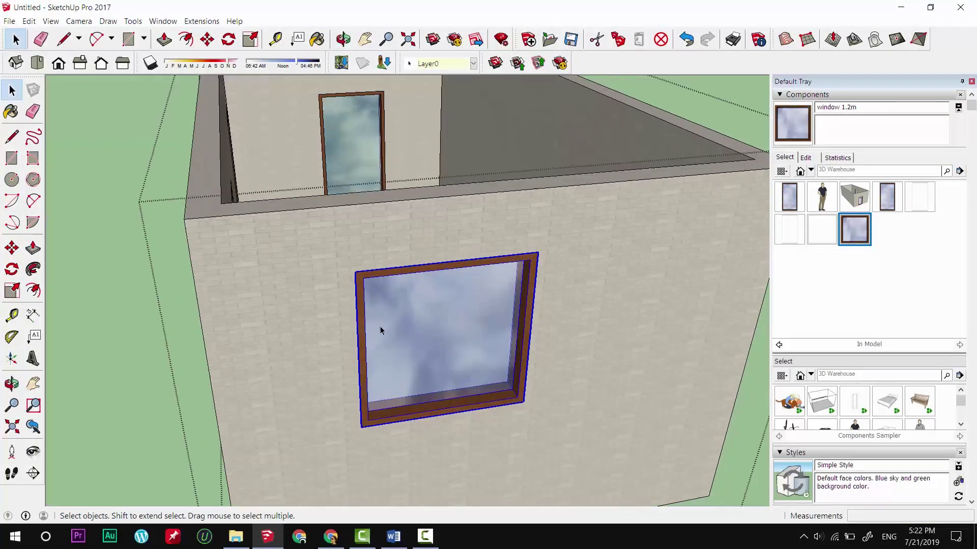
{"action": "scroll", "coordinate": [412, 318], "scroll_direction": "down", "scroll_amount": 3}
{"action": "mouse_move", "coordinate": [430, 343]}
{"action": "middle_mouse_down"}
{"action": "mouse_move", "coordinate": [469, 315]}
{"action": "mouse_move", "coordinate": [540, 398]}
{"action": "middle_mouse_up"}
Create a Tape Measure guide 2 m above the wall's bottom edge
{"action": "key", "text": "t"}
{"action": "left_click", "coordinate": [557, 409]}
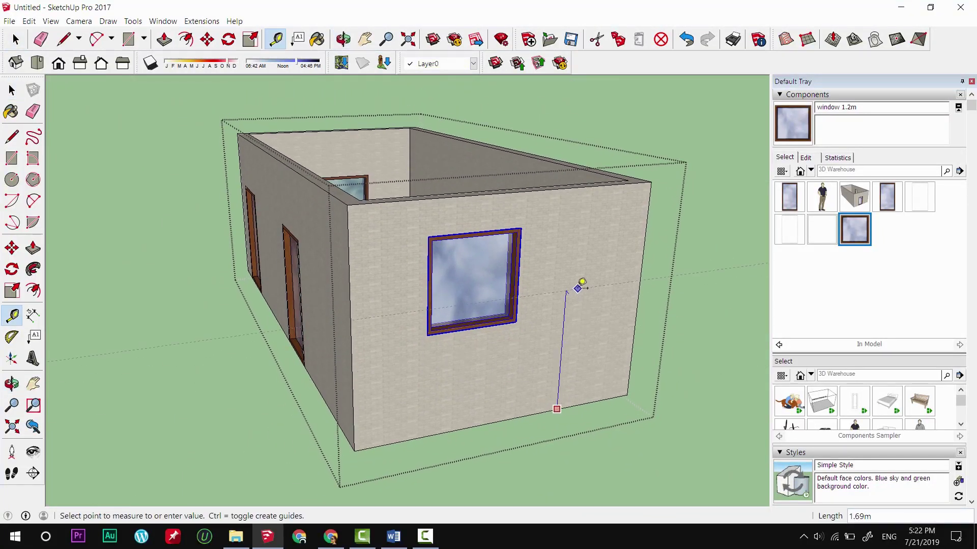
{"action": "type", "text": "2.2"}
{"action": "key", "text": "Return"}
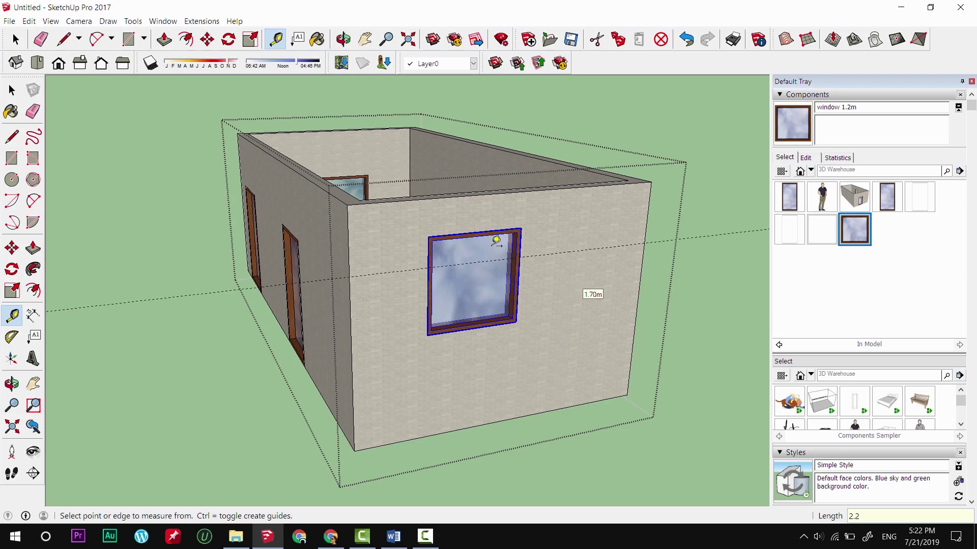
{"action": "scroll", "coordinate": [349, 234], "scroll_direction": "up", "scroll_amount": 1}
{"action": "left_click", "coordinate": [330, 251]}
{"action": "key", "text": "Escape"}
{"action": "key", "text": "space"}
{"action": "scroll", "coordinate": [513, 276], "scroll_direction": "up", "scroll_amount": 3}
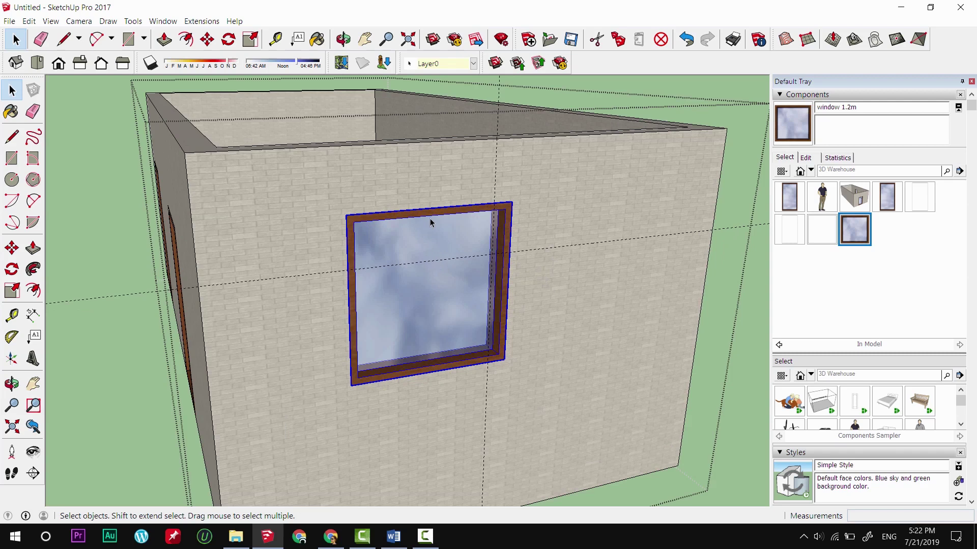
Move the window up so its top sits on the 2 m guide
{"action": "key", "text": "m"}
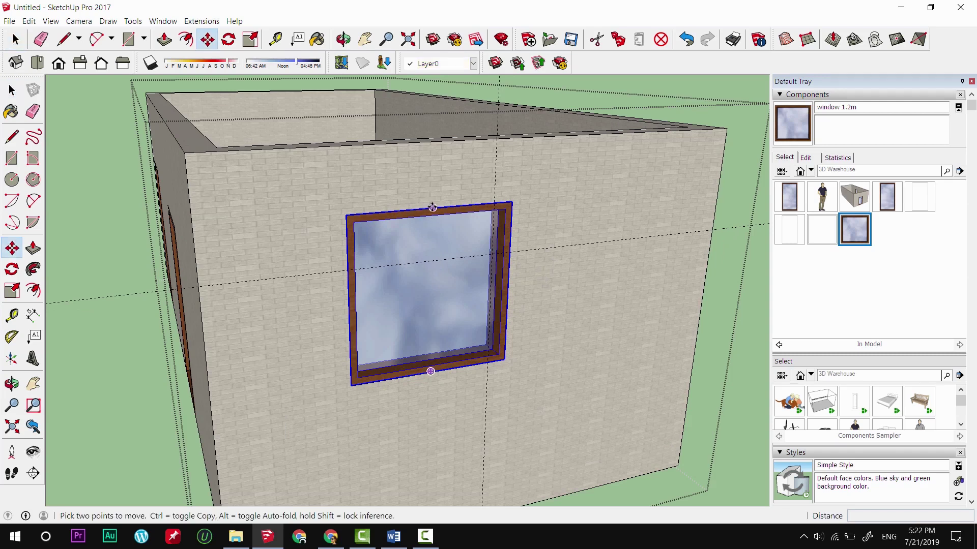
{"action": "left_click", "coordinate": [493, 255]}
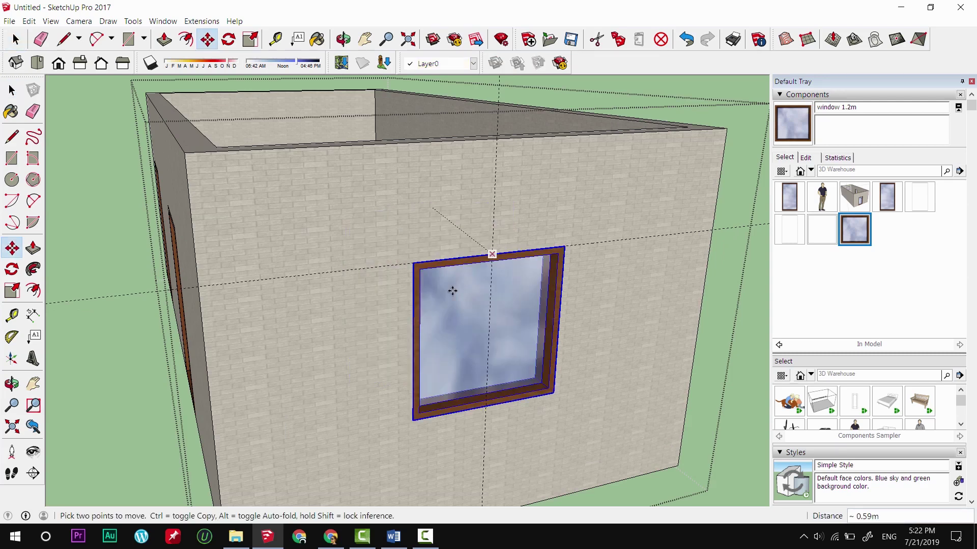
{"action": "key", "text": "space"}
{"action": "scroll", "coordinate": [470, 304], "scroll_direction": "down", "scroll_amount": 1}
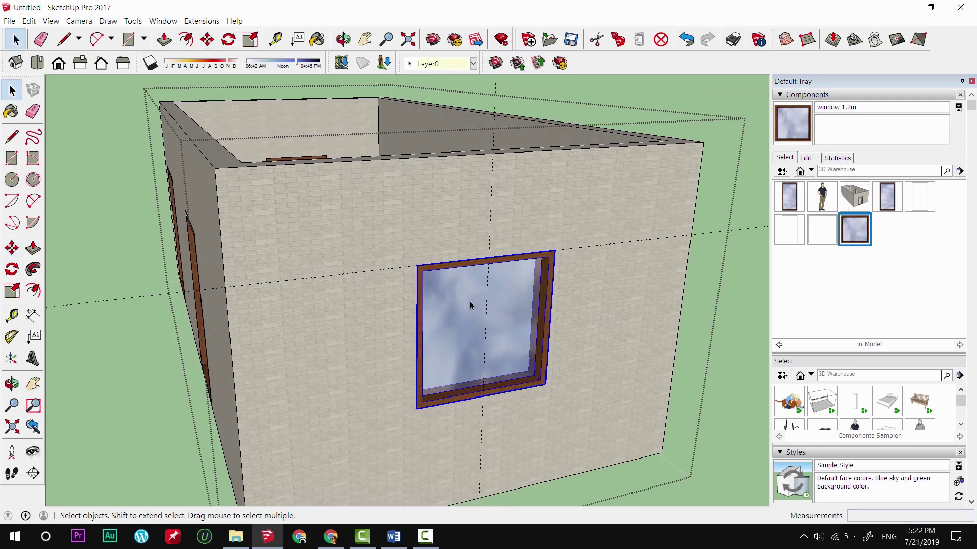
Explode the window component, delete the leftover vertical guide, and orbit to a new angle
{"action": "right_click", "coordinate": [456, 299]}
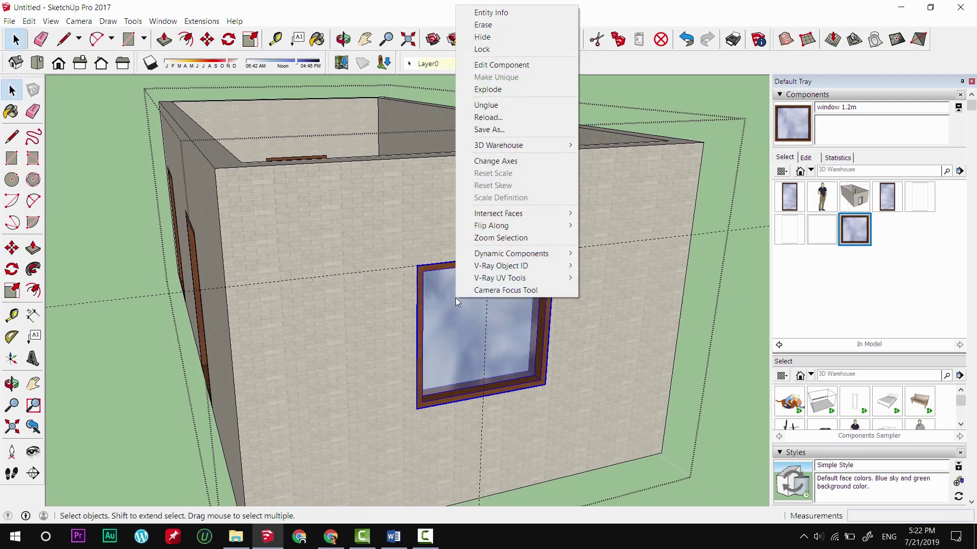
{"action": "left_click", "coordinate": [508, 90]}
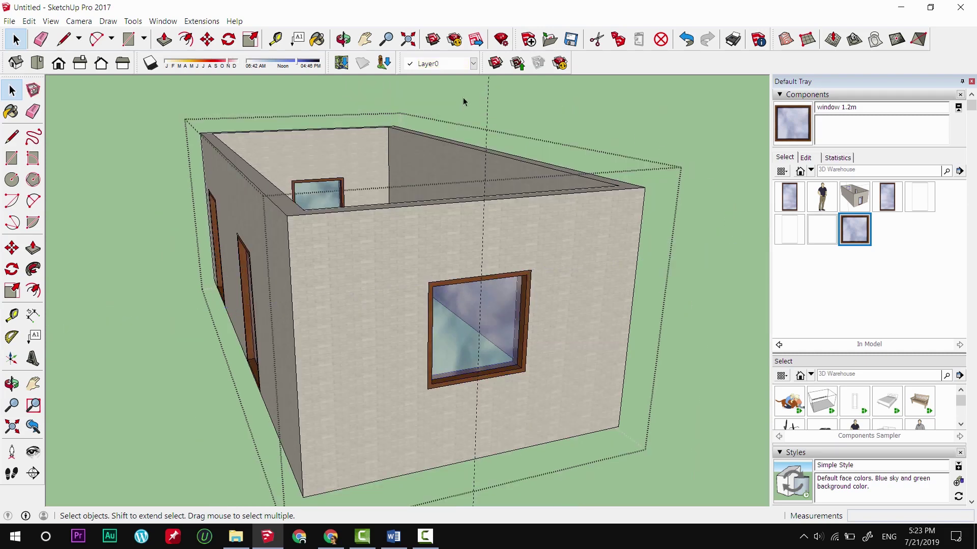
{"action": "left_click", "coordinate": [463, 102]}
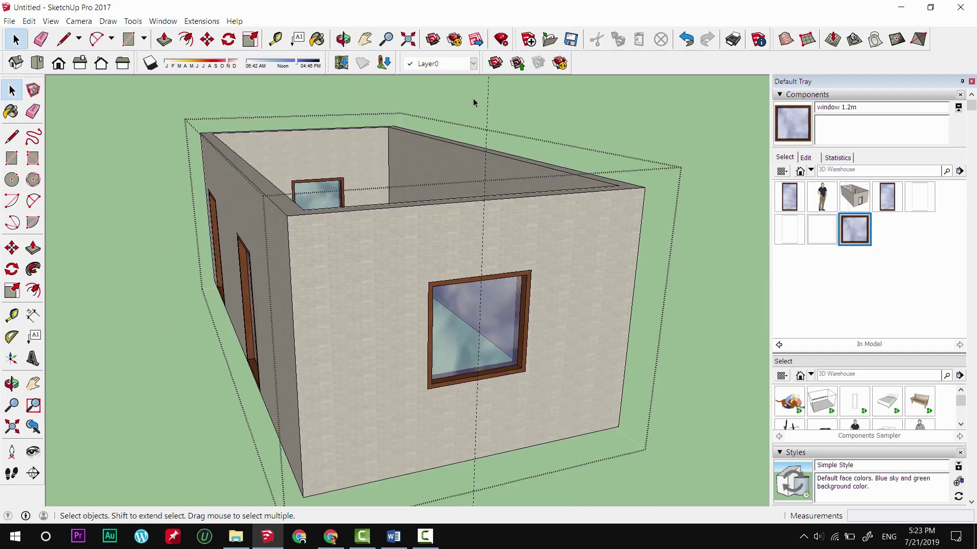
{"action": "left_click", "coordinate": [495, 111]}
{"action": "key", "text": "Delete"}
{"action": "scroll", "coordinate": [573, 301], "scroll_direction": "down", "scroll_amount": 2}
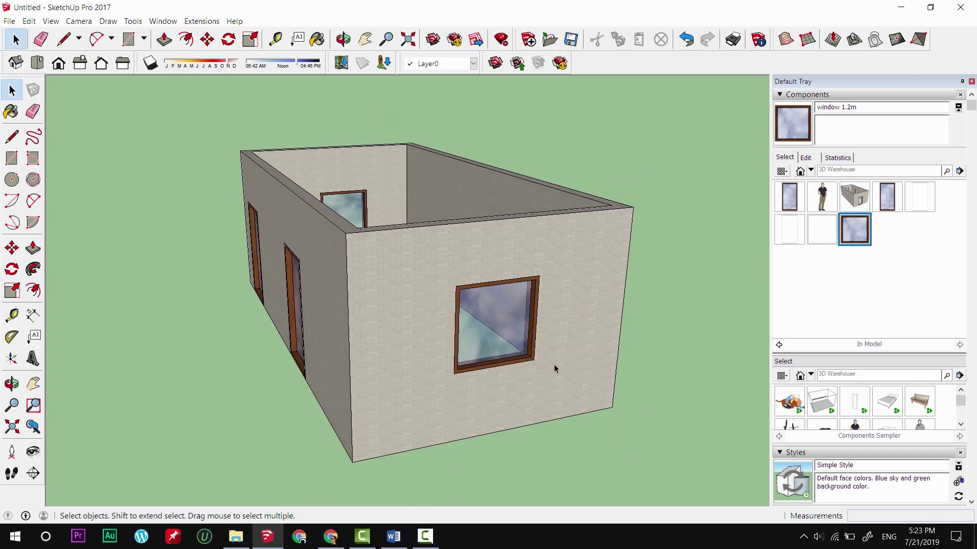
{"action": "mouse_move", "coordinate": [497, 320]}
{"action": "middle_mouse_down"}
{"action": "mouse_move", "coordinate": [690, 321]}
{"action": "mouse_move", "coordinate": [534, 402]}
{"action": "mouse_move", "coordinate": [501, 396]}
{"action": "middle_mouse_up"}
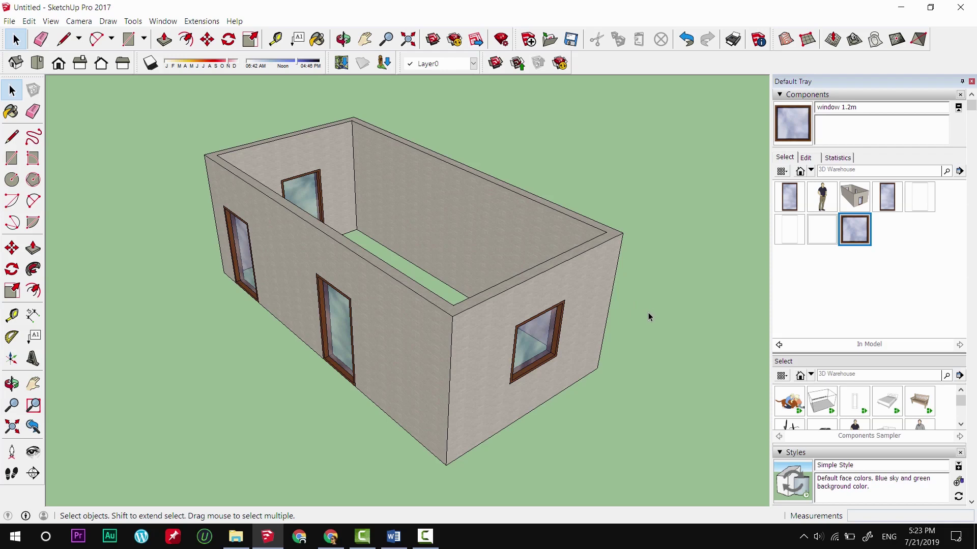
Place the door component on the front wall, then delete the misplaced copy
{"action": "middle_click_drag", "start_coordinate": [601, 354], "coordinate": [508, 326]}
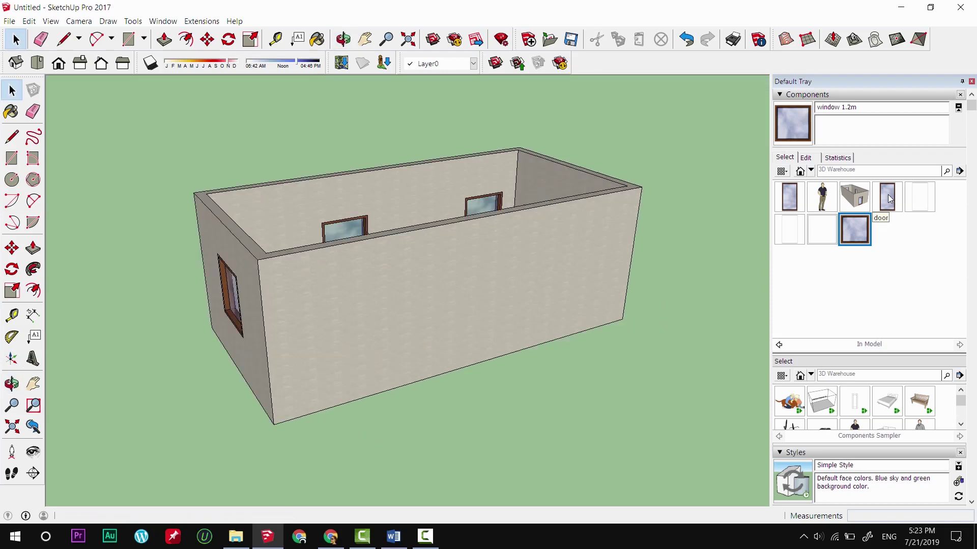
{"action": "left_click", "coordinate": [886, 197]}
{"action": "left_click", "coordinate": [405, 381]}
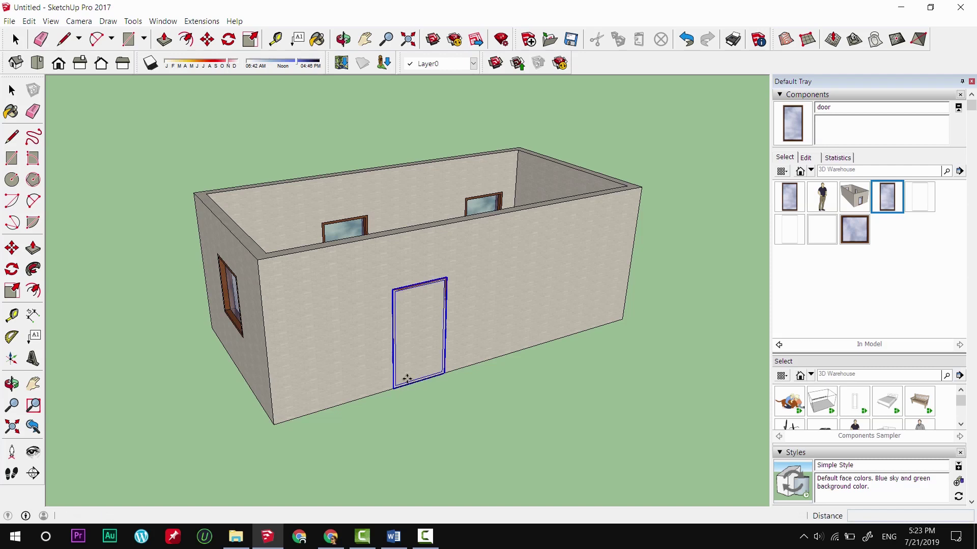
{"action": "key", "text": "m"}
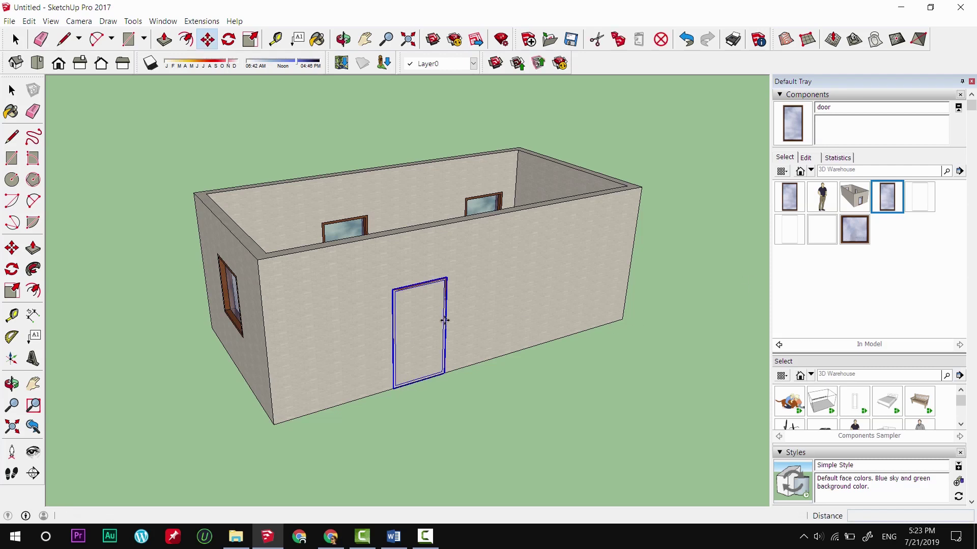
{"action": "key", "text": "space"}
{"action": "key", "text": "Delete"}
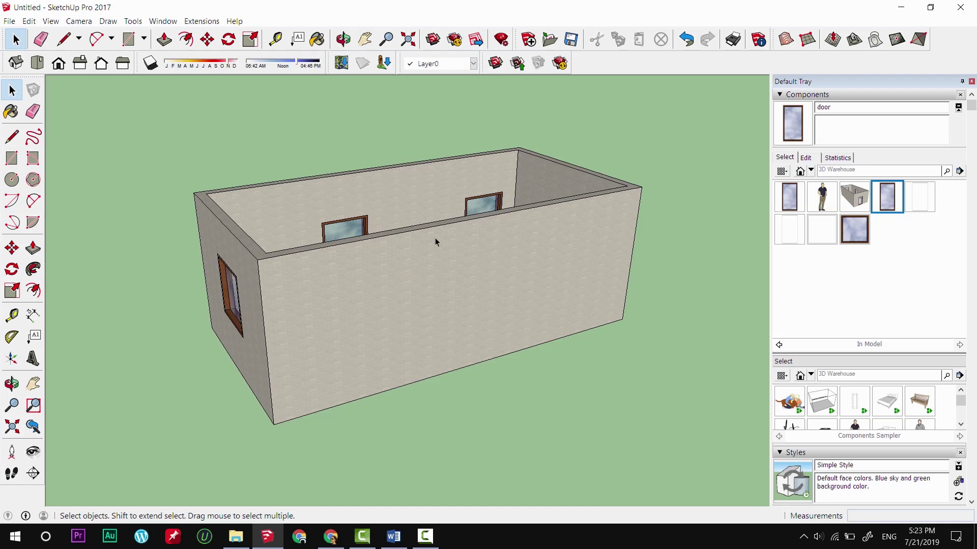
Place the door on the house group's front wall so it cuts an opening
{"action": "left_click", "coordinate": [436, 243]}
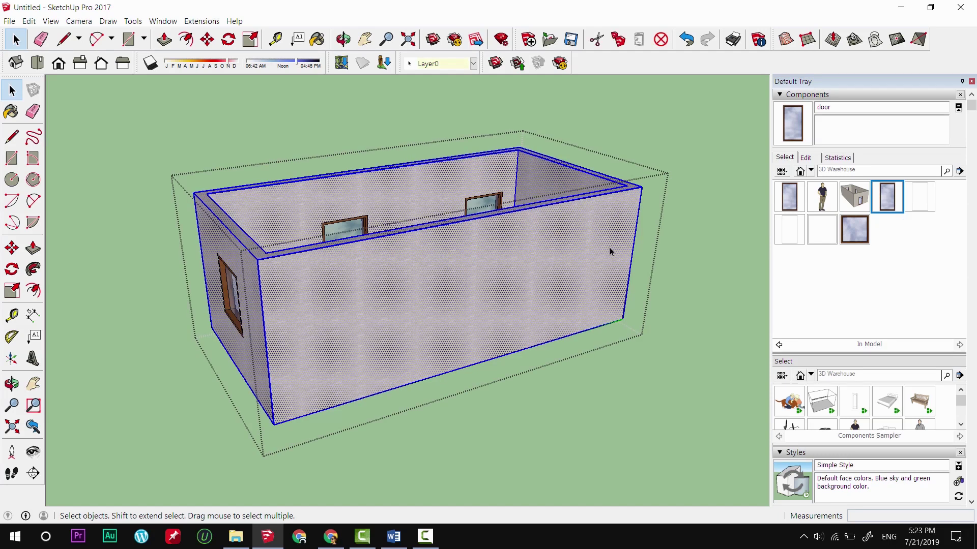
{"action": "left_click", "coordinate": [886, 200]}
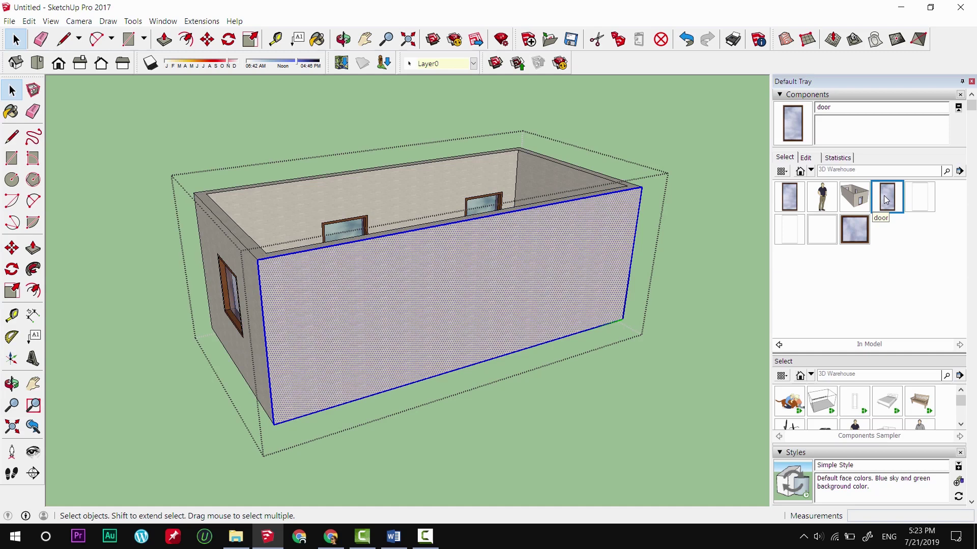
{"action": "left_click", "coordinate": [380, 393]}
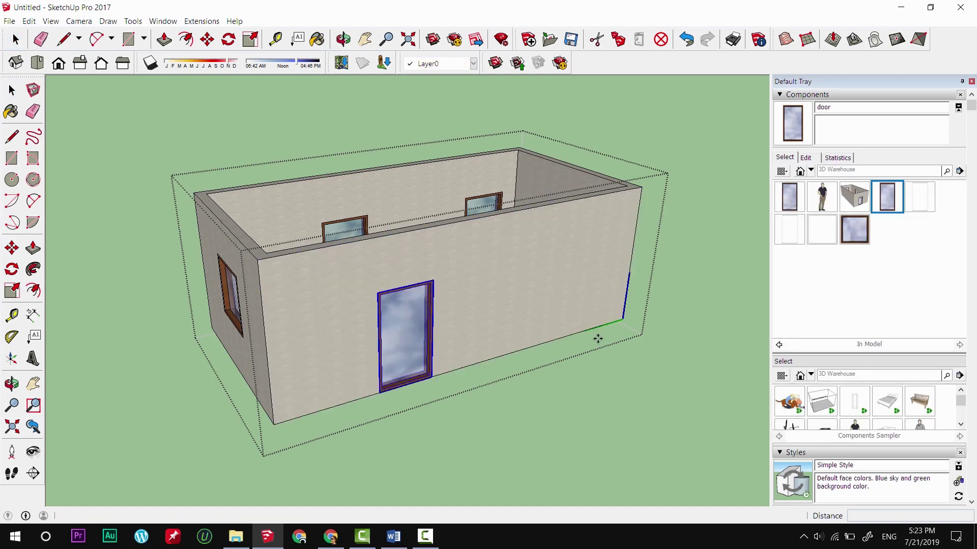
Place the window 1.2m component on the front wall beside the door and add a guide level with the door top
{"action": "left_click", "coordinate": [859, 235]}
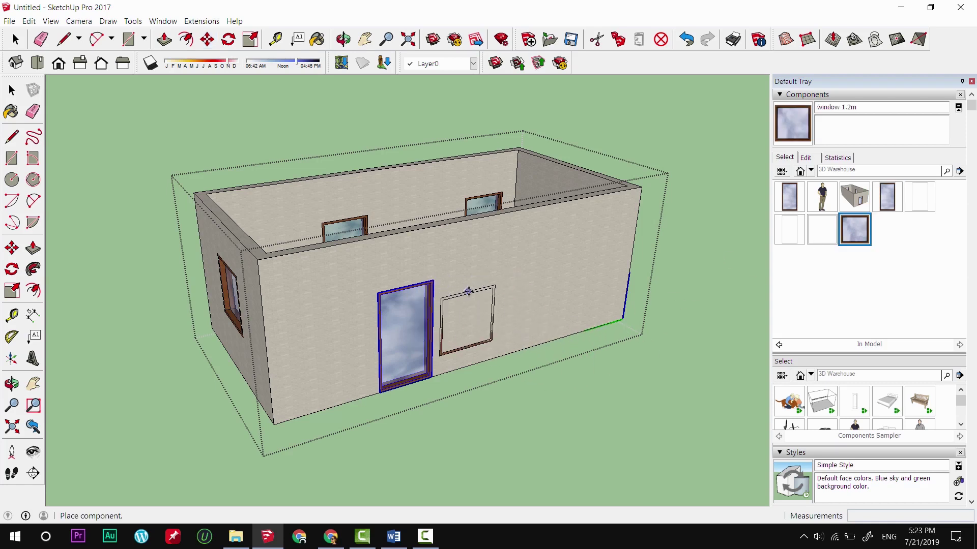
{"action": "left_click", "coordinate": [442, 350]}
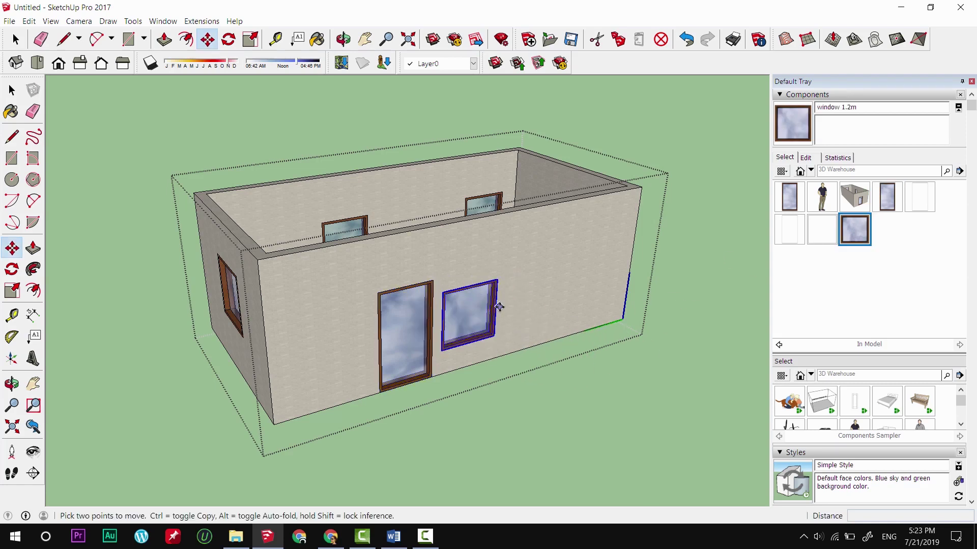
{"action": "left_click", "coordinate": [11, 315]}
{"action": "left_click", "coordinate": [530, 208]}
{"action": "left_click", "coordinate": [436, 278]}
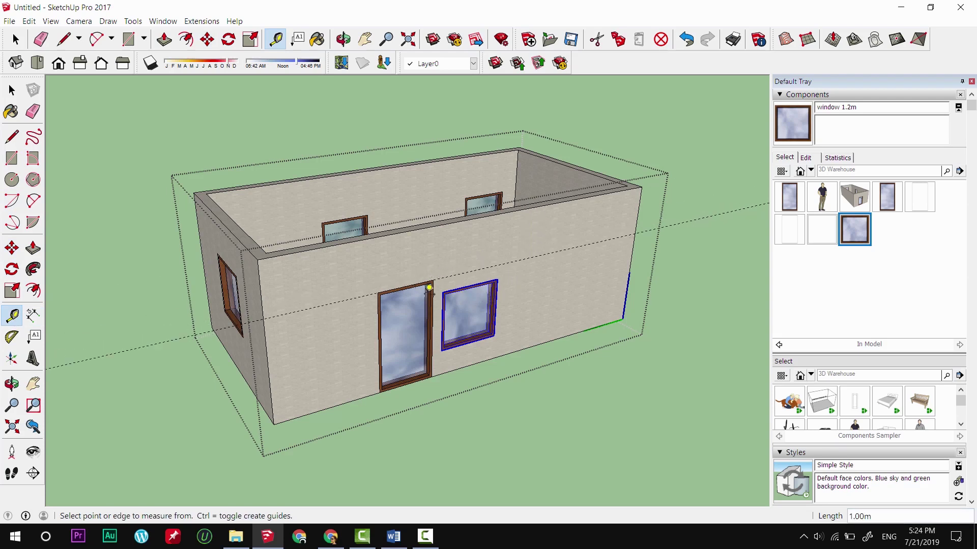
Move the window up so its top sits on the door-top guide line
{"action": "key", "text": "m"}
{"action": "scroll", "coordinate": [468, 312], "scroll_direction": "up", "scroll_amount": 2}
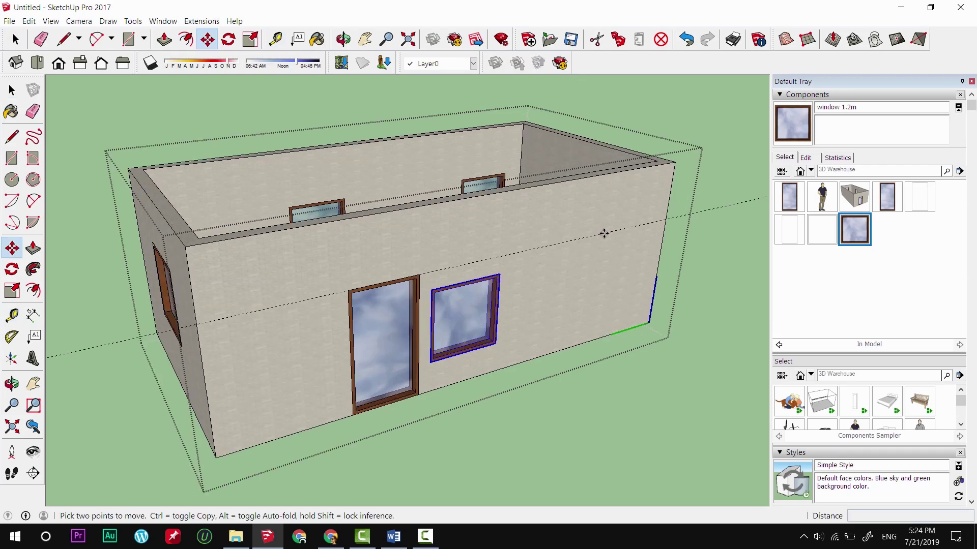
{"action": "left_click", "coordinate": [499, 275]}
{"action": "left_click", "coordinate": [585, 237]}
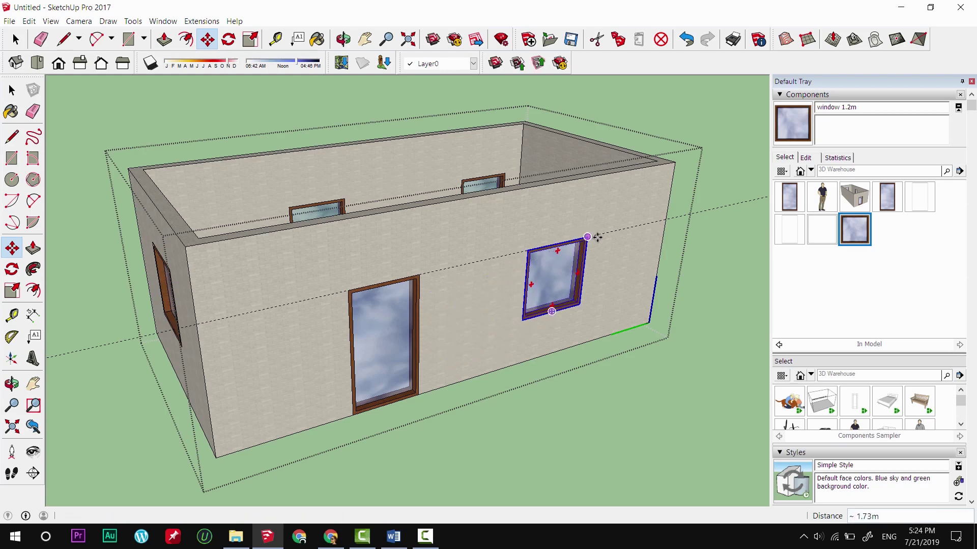
{"action": "key", "text": "space"}
{"action": "left_click", "coordinate": [717, 268]}
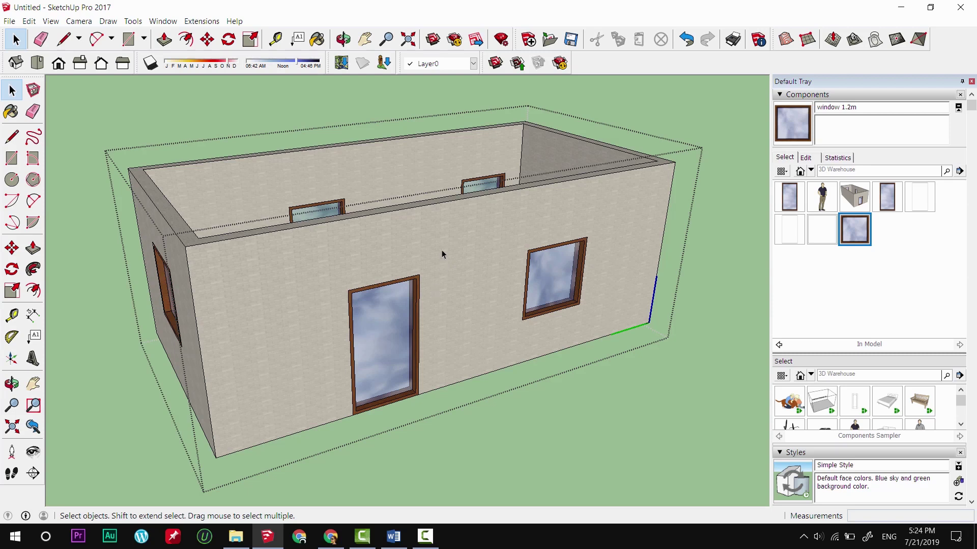
{"action": "mouse_move", "coordinate": [477, 242]}
{"action": "middle_mouse_down"}
{"action": "mouse_move", "coordinate": [452, 286]}
{"action": "mouse_move", "coordinate": [389, 294]}
{"action": "middle_mouse_up"}
Explode the front-wall door and window into the wall and look down into the room
{"action": "left_click", "coordinate": [389, 294]}
{"action": "left_click", "coordinate": [563, 262], "text": "shift"}
{"action": "right_click", "coordinate": [561, 262]}
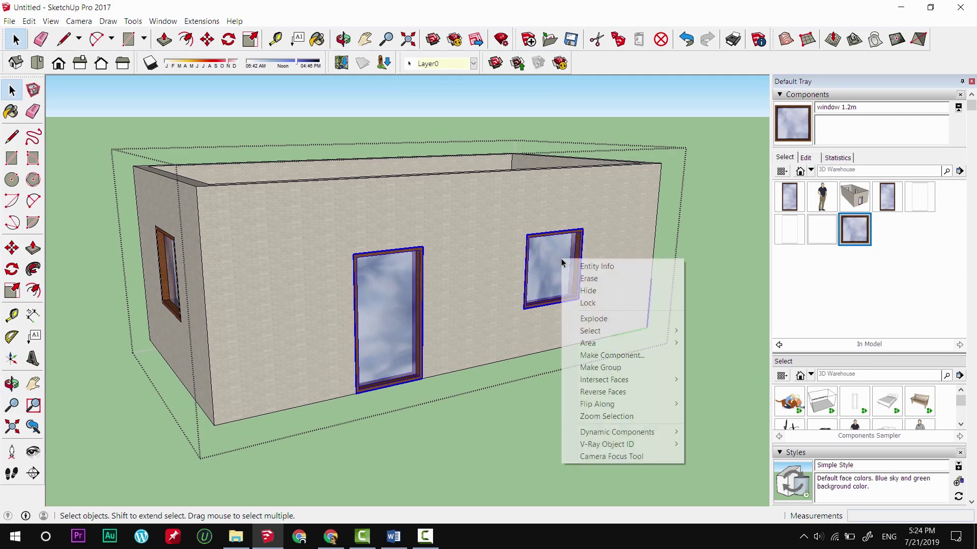
{"action": "left_click", "coordinate": [600, 320]}
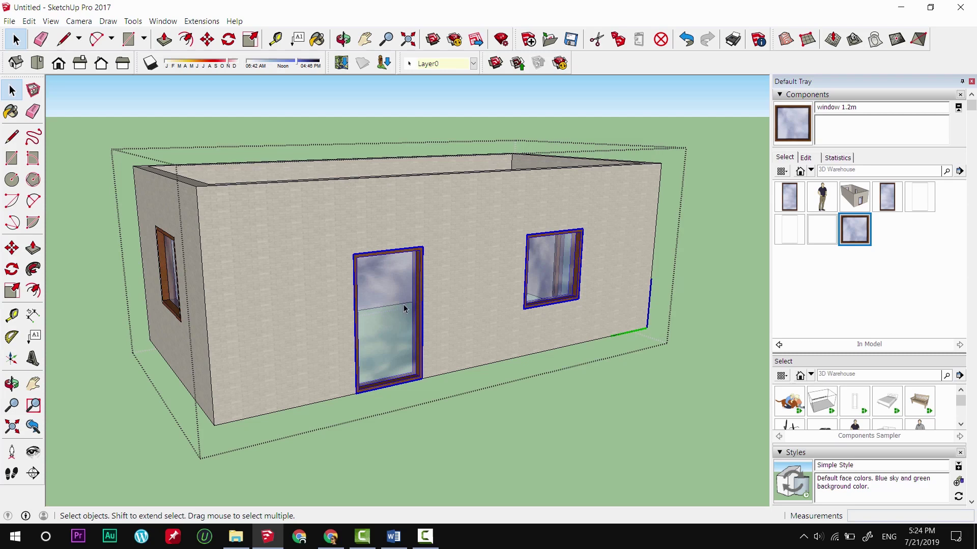
{"action": "middle_click_drag", "start_coordinate": [401, 307], "coordinate": [488, 262]}
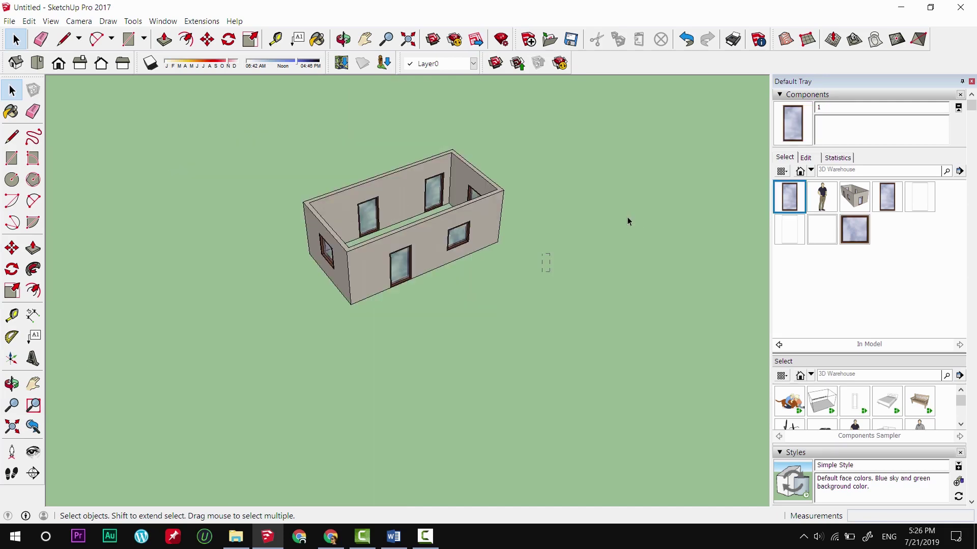
Orbit, zoom and pan around the brick room, finishing on an outside view of its doors and windows
{"action": "scroll", "coordinate": [560, 218], "scroll_direction": "up", "scroll_amount": 2}
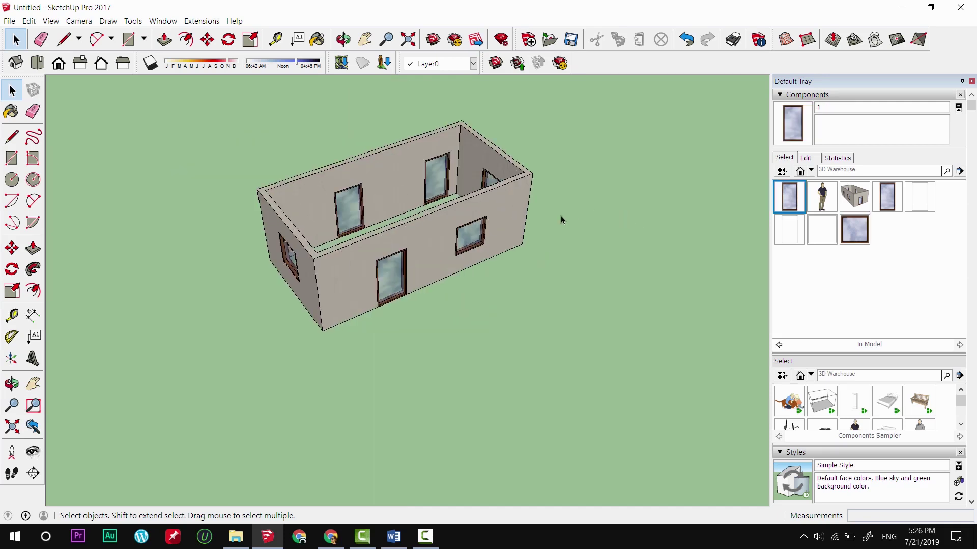
{"action": "middle_click_drag", "start_coordinate": [560, 218], "coordinate": [541, 227]}
{"action": "scroll", "coordinate": [489, 247], "scroll_direction": "up", "scroll_amount": 3}
{"action": "scroll", "coordinate": [660, 225], "scroll_direction": "up", "scroll_amount": 2}
{"action": "scroll", "coordinate": [427, 246], "scroll_direction": "up", "scroll_amount": 2}
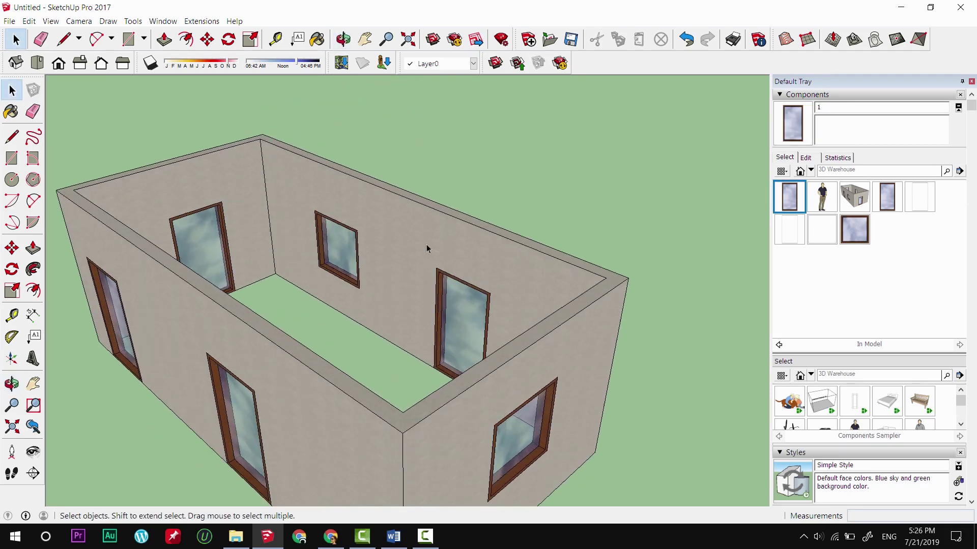
{"action": "middle_click_drag", "start_coordinate": [427, 247], "coordinate": [562, 205]}
{"action": "scroll", "coordinate": [562, 220], "scroll_direction": "down", "scroll_amount": 2}
{"action": "scroll", "coordinate": [565, 239], "scroll_direction": "down", "scroll_amount": 2}
{"action": "scroll", "coordinate": [409, 260], "scroll_direction": "up", "scroll_amount": 1}
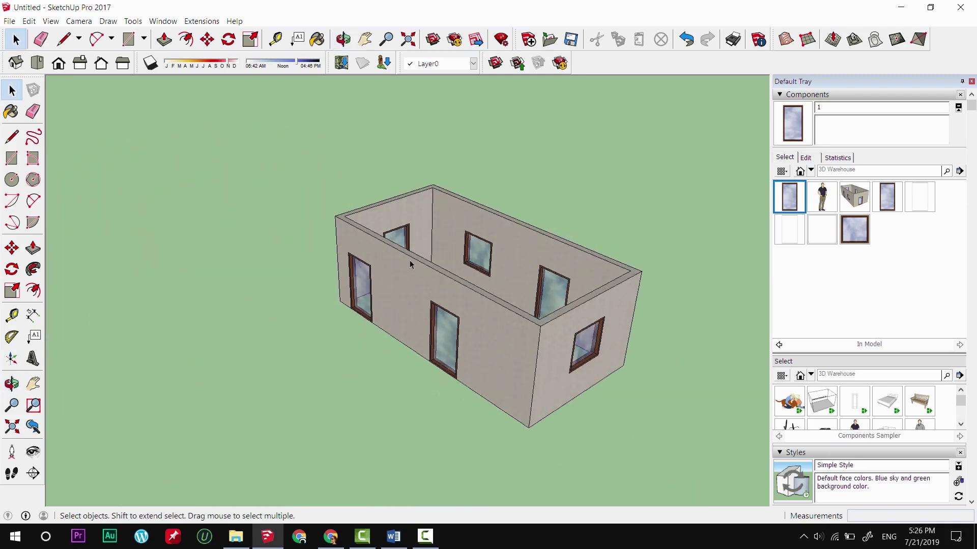
{"action": "scroll", "coordinate": [422, 261], "scroll_direction": "up", "scroll_amount": 2}
{"action": "scroll", "coordinate": [447, 262], "scroll_direction": "up", "scroll_amount": 2}
{"action": "middle_click_drag", "start_coordinate": [448, 262], "coordinate": [452, 251], "text": "shift"}
{"action": "scroll", "coordinate": [421, 246], "scroll_direction": "down", "scroll_amount": 1}
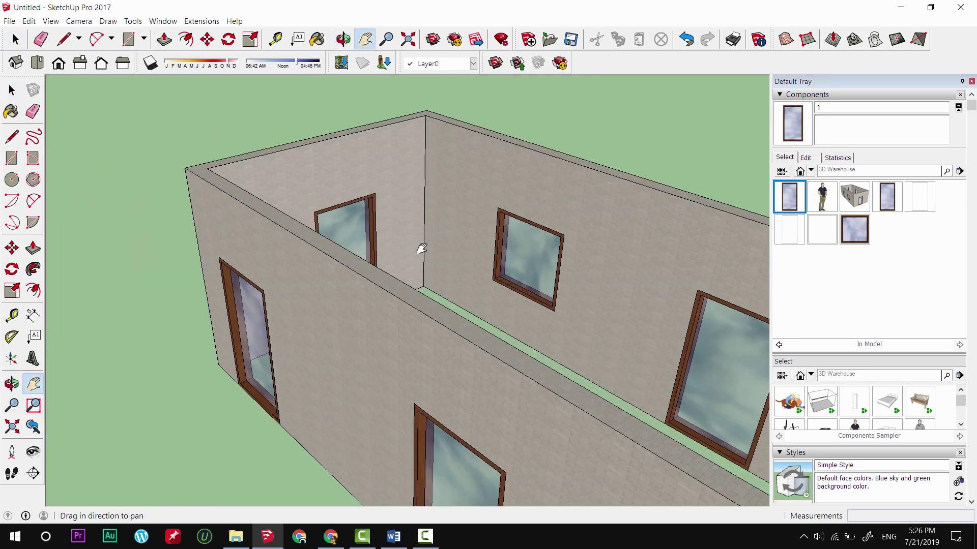
{"action": "scroll", "coordinate": [357, 255], "scroll_direction": "down", "scroll_amount": 2}
{"action": "scroll", "coordinate": [410, 294], "scroll_direction": "down", "scroll_amount": 2}
{"action": "scroll", "coordinate": [410, 294], "scroll_direction": "down", "scroll_amount": 1}
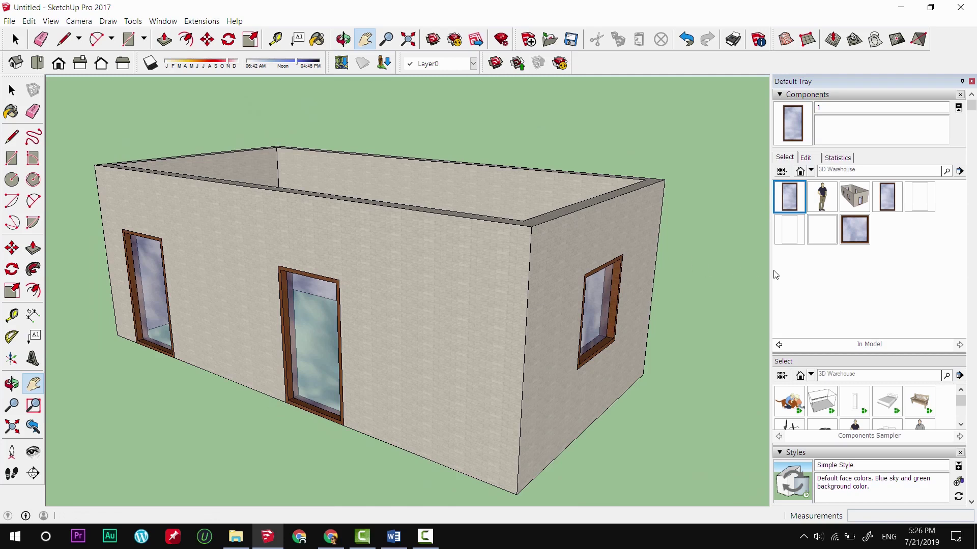
{"action": "key", "text": "space"}
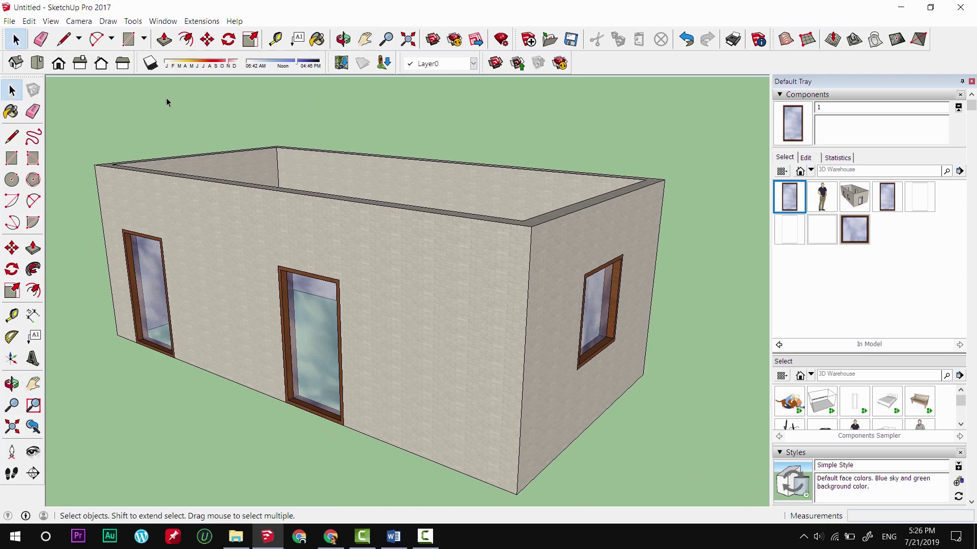